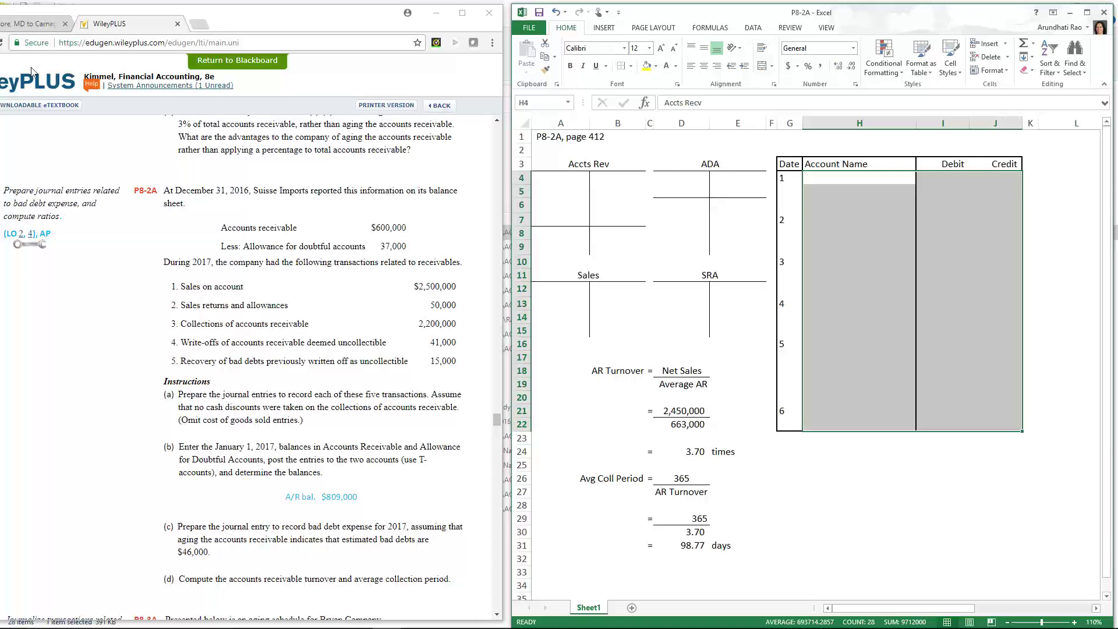
Make the 600,000 in A4 and the 37,000 in E4 visible with Automatic font colour.
{"action": "left_click", "coordinate": [597, 548]}
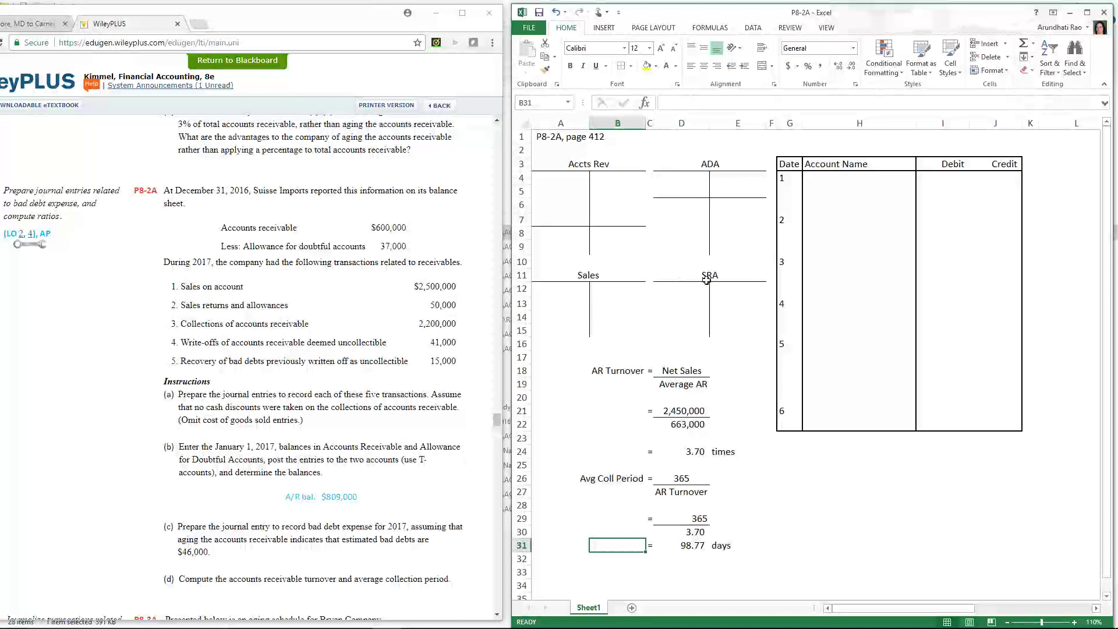
{"action": "left_click", "coordinate": [571, 180]}
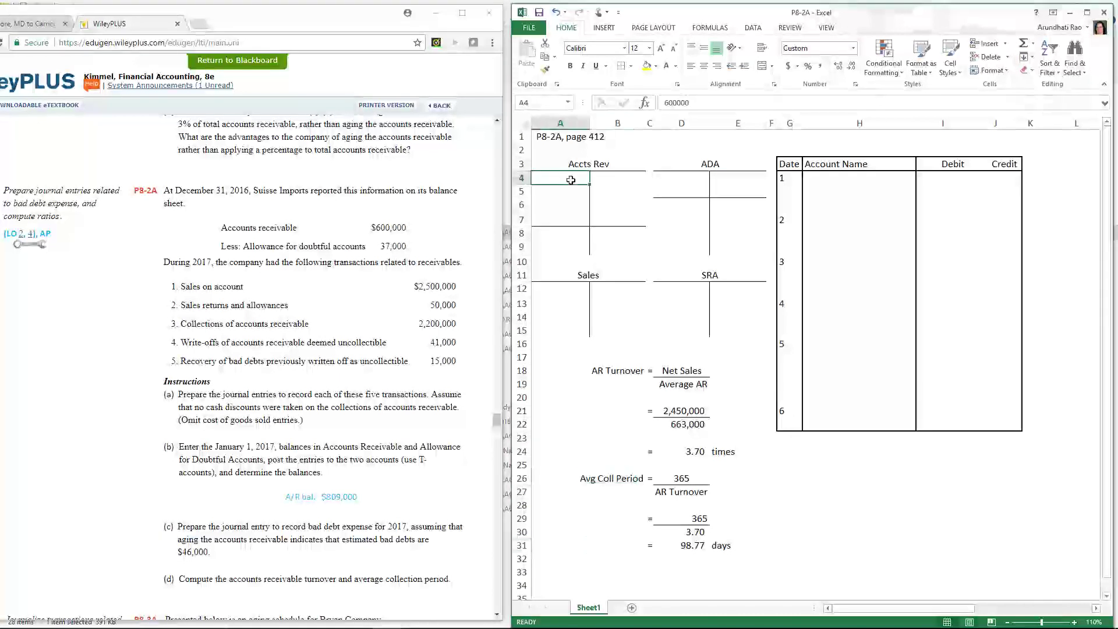
{"action": "left_click", "coordinate": [676, 66]}
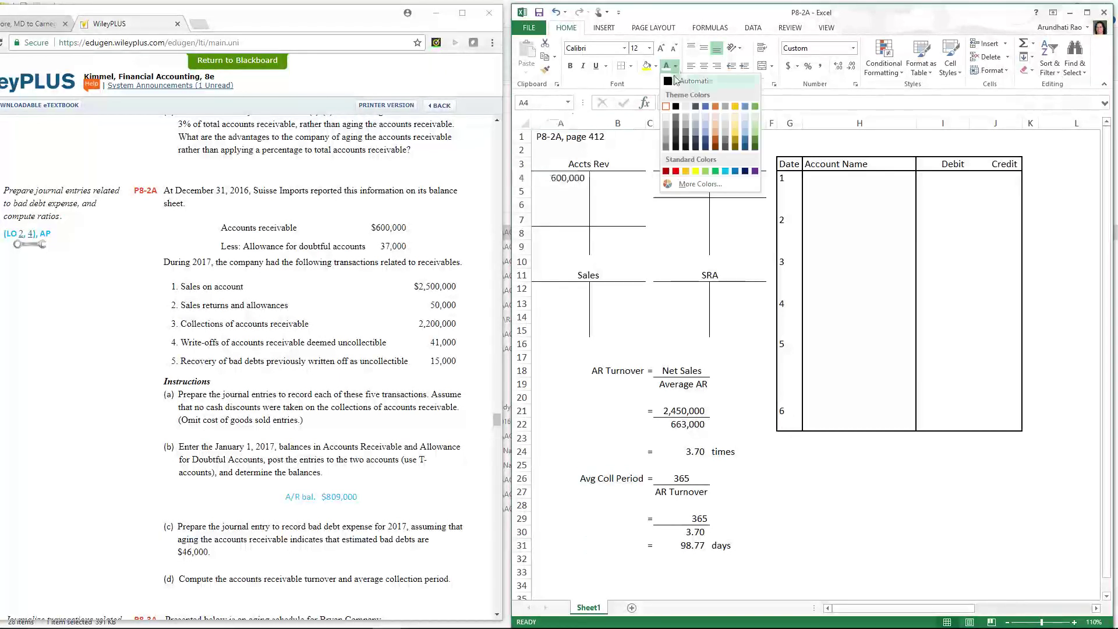
{"action": "left_click", "coordinate": [676, 81]}
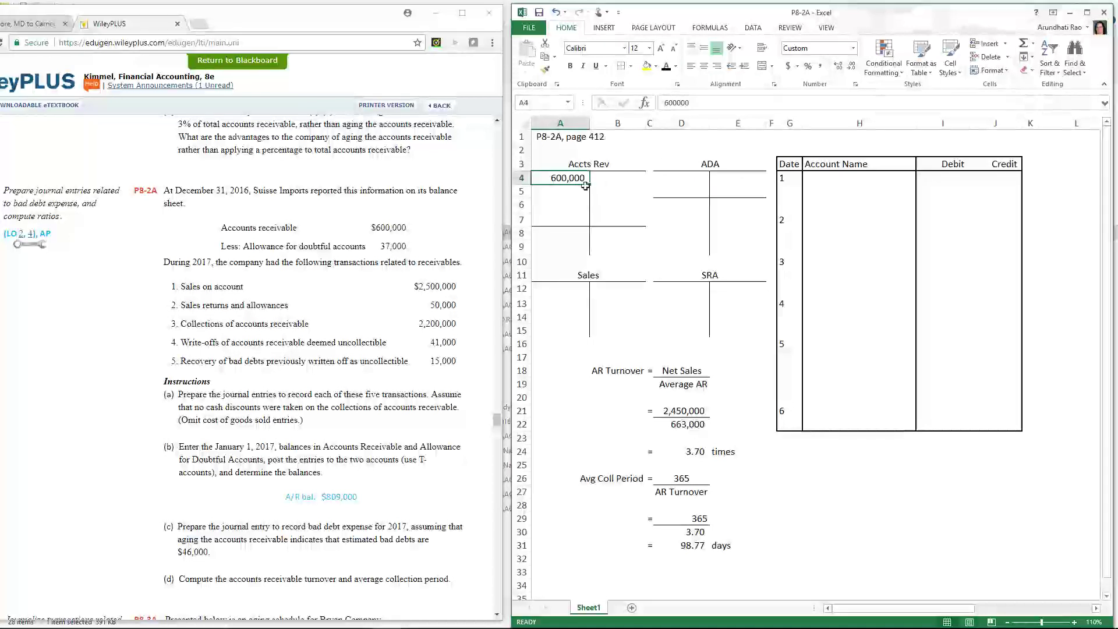
{"action": "left_click", "coordinate": [738, 181]}
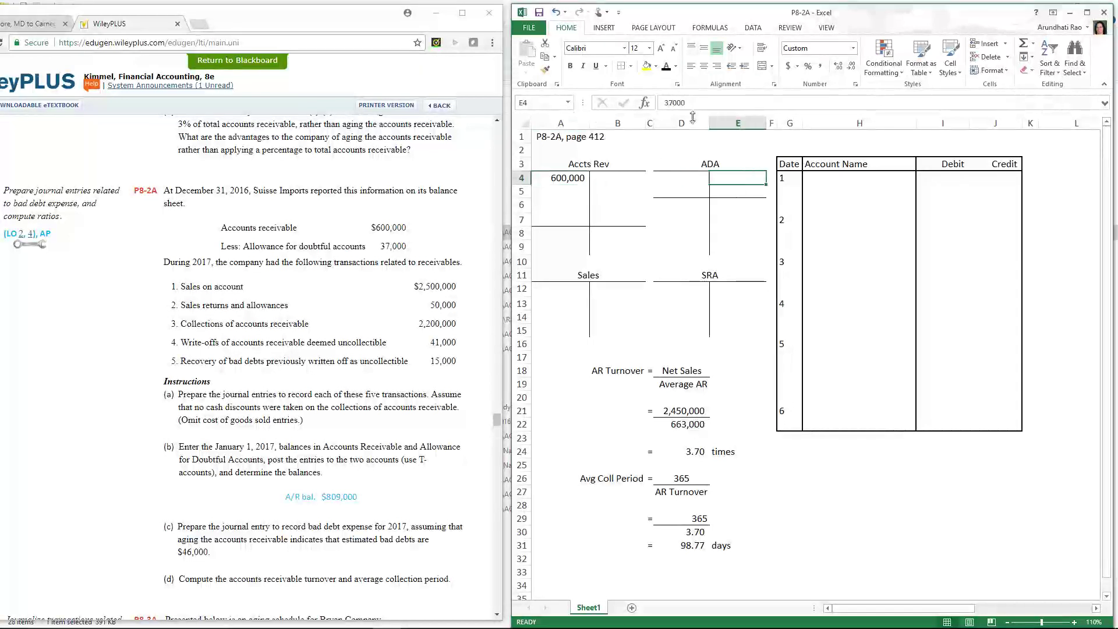
{"action": "key", "text": "F4"}
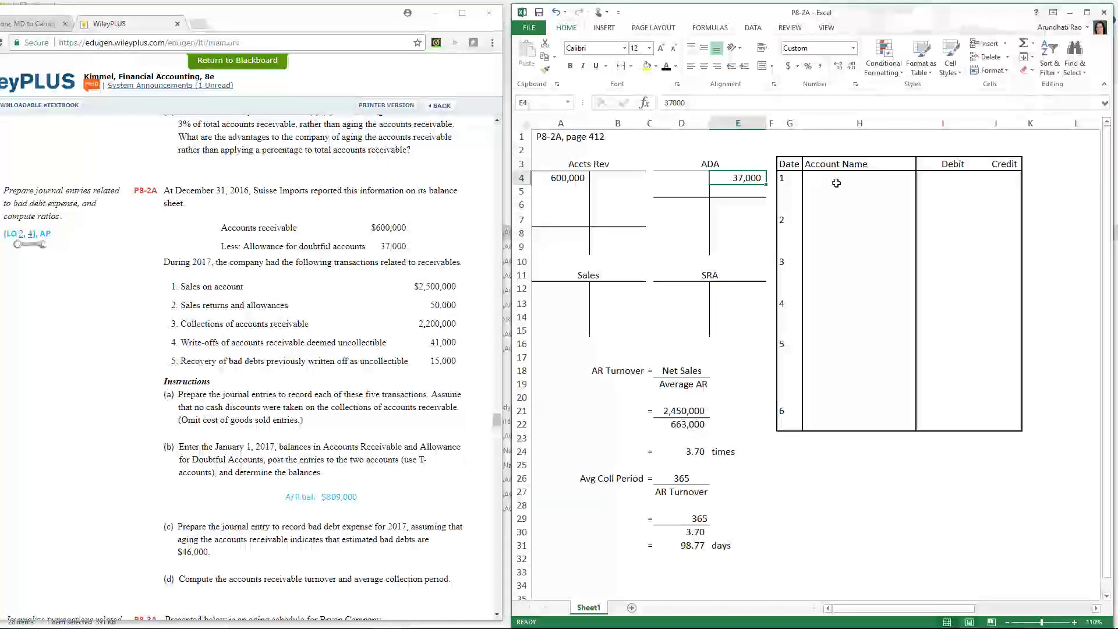
Reveal journal entry 1 in H4:J5: Accts Recv debit and Sales credit of 2,500,000.
{"action": "left_click_drag", "start_coordinate": [836, 180], "coordinate": [990, 197]}
{"action": "key", "text": "ctrl+shift+asciitilde"}
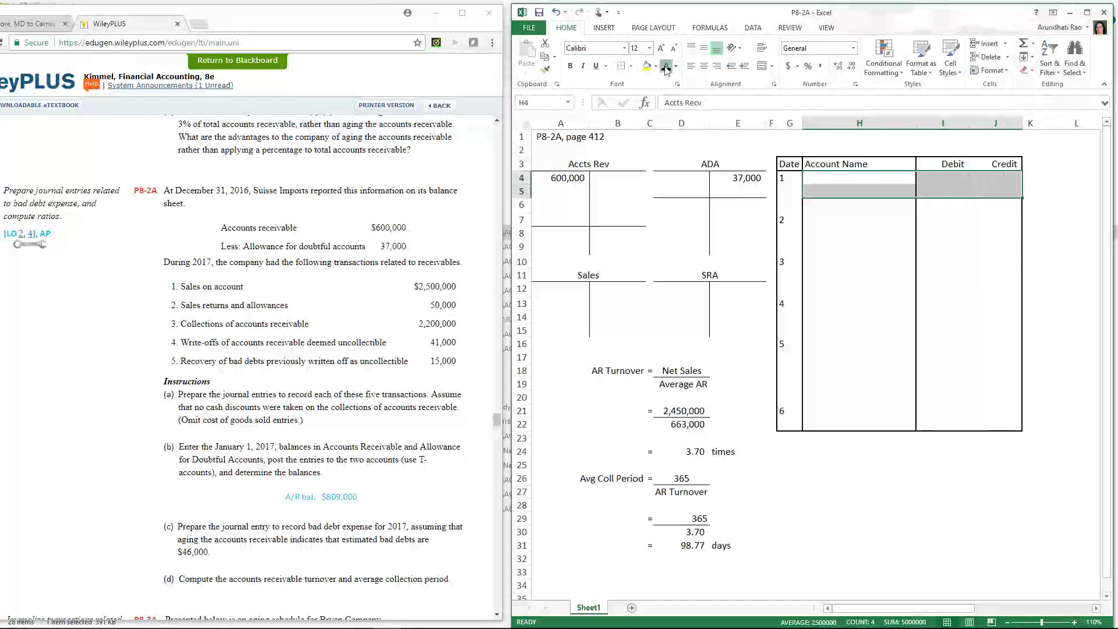
{"action": "left_click", "coordinate": [795, 479]}
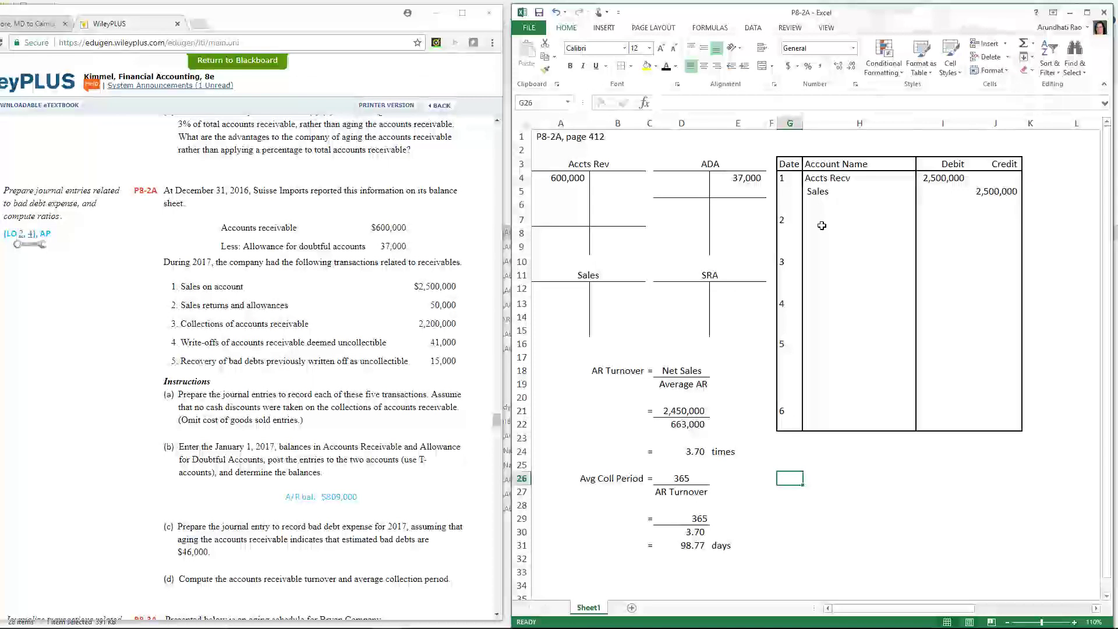
Reveal entry 2 in H7:J8: SRA debit and Accts Recv credit of 50,000.
{"action": "left_click_drag", "start_coordinate": [821, 225], "coordinate": [990, 235]}
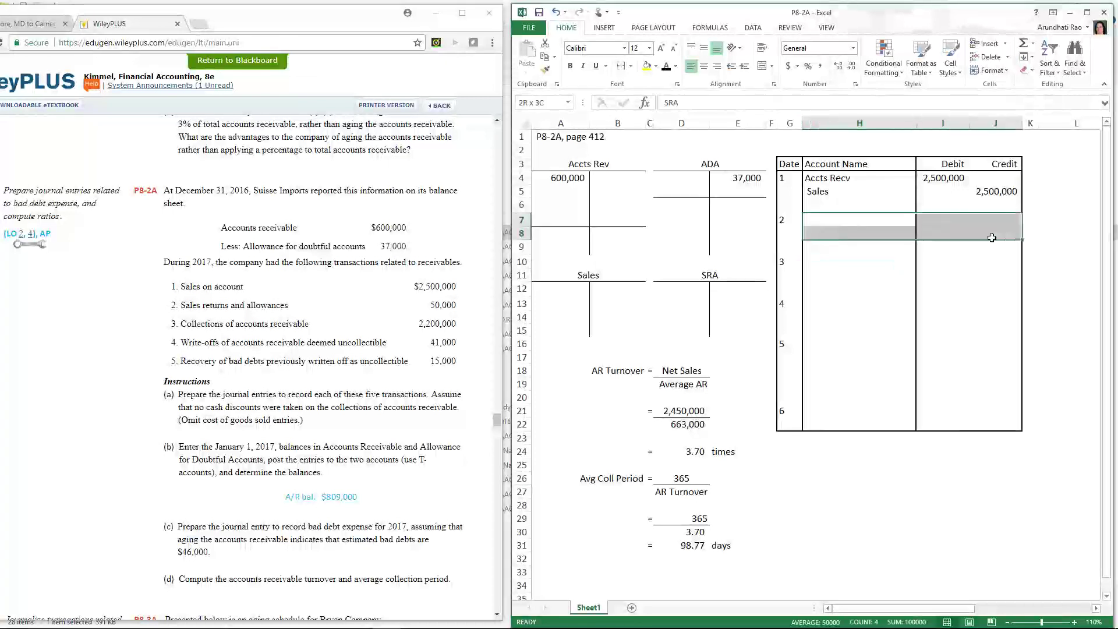
{"action": "left_click", "coordinate": [666, 66]}
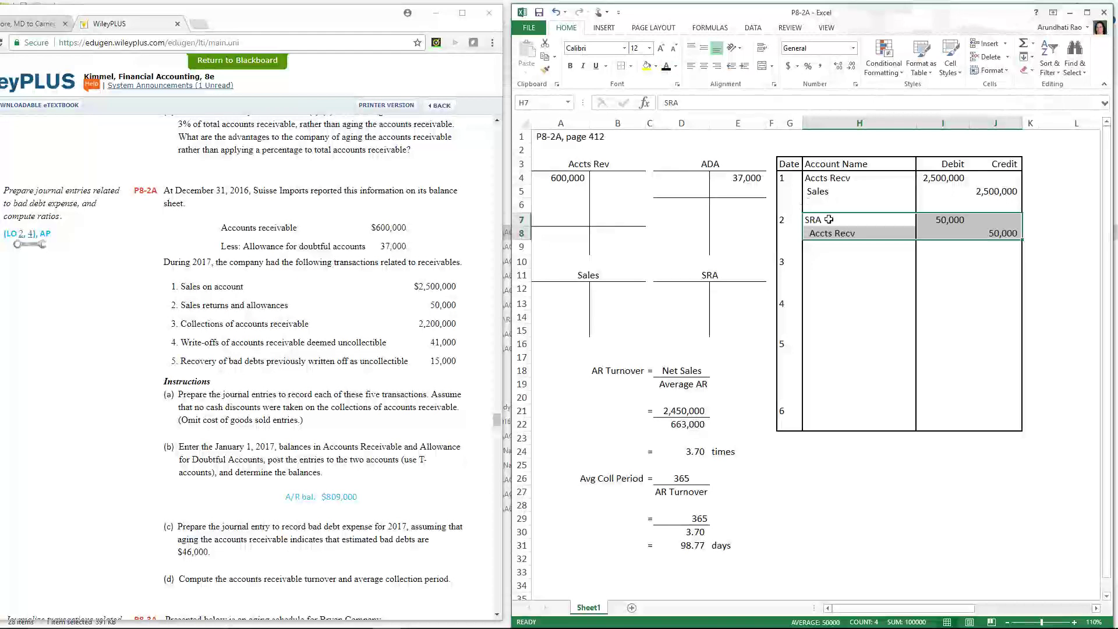
{"action": "left_click", "coordinate": [829, 220]}
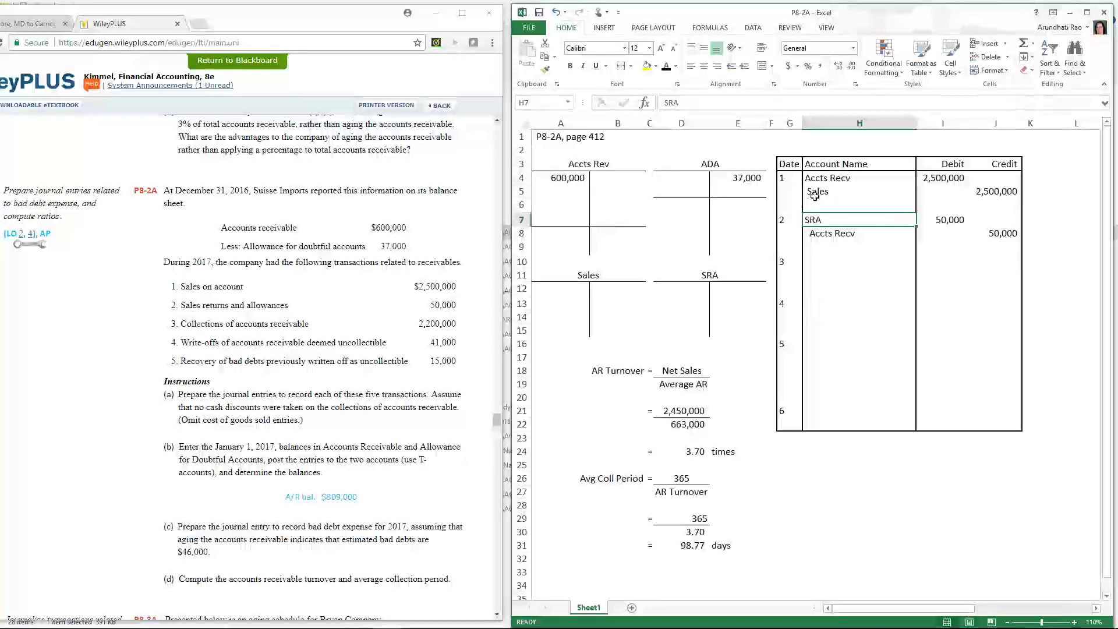
{"action": "key", "text": "Up"}
{"action": "key", "text": "Up"}
{"action": "left_click", "coordinate": [813, 219]}
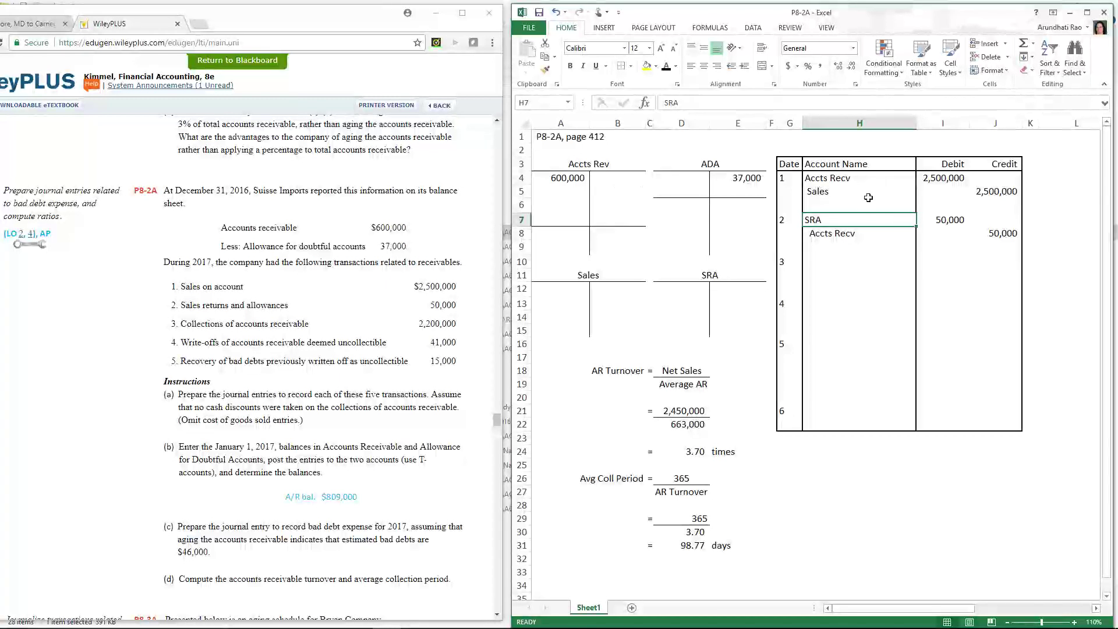
Show the postings: 2,500,000 in A5 and B12, and 50,000 in D12 and B4.
{"action": "left_click", "coordinate": [561, 178]}
{"action": "left_click", "coordinate": [561, 191]}
{"action": "left_click", "coordinate": [666, 67]}
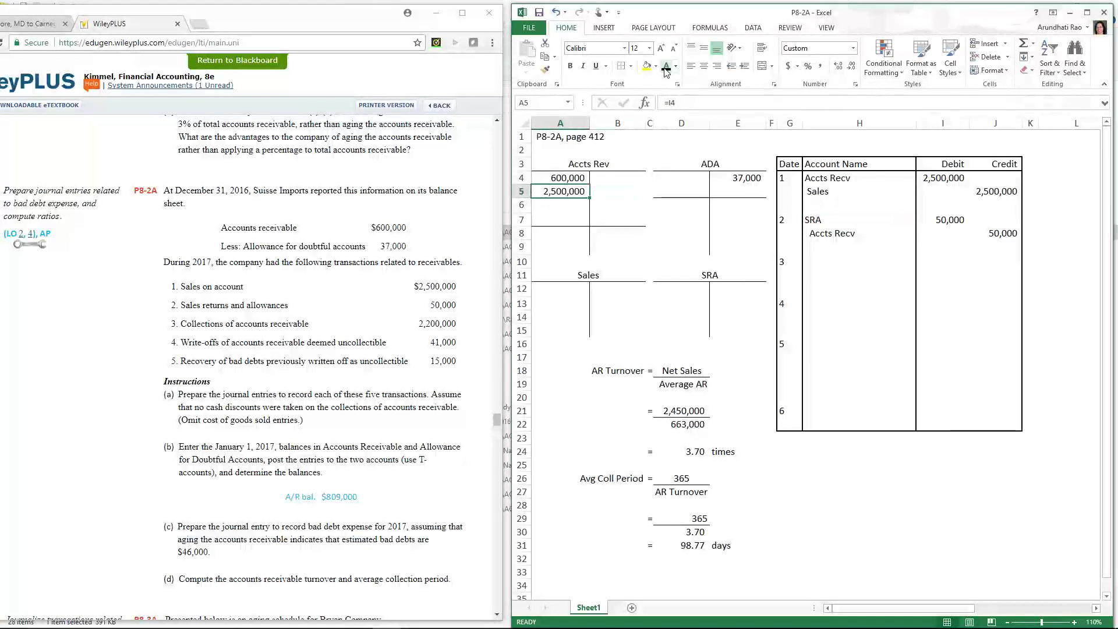
{"action": "left_click", "coordinate": [607, 291]}
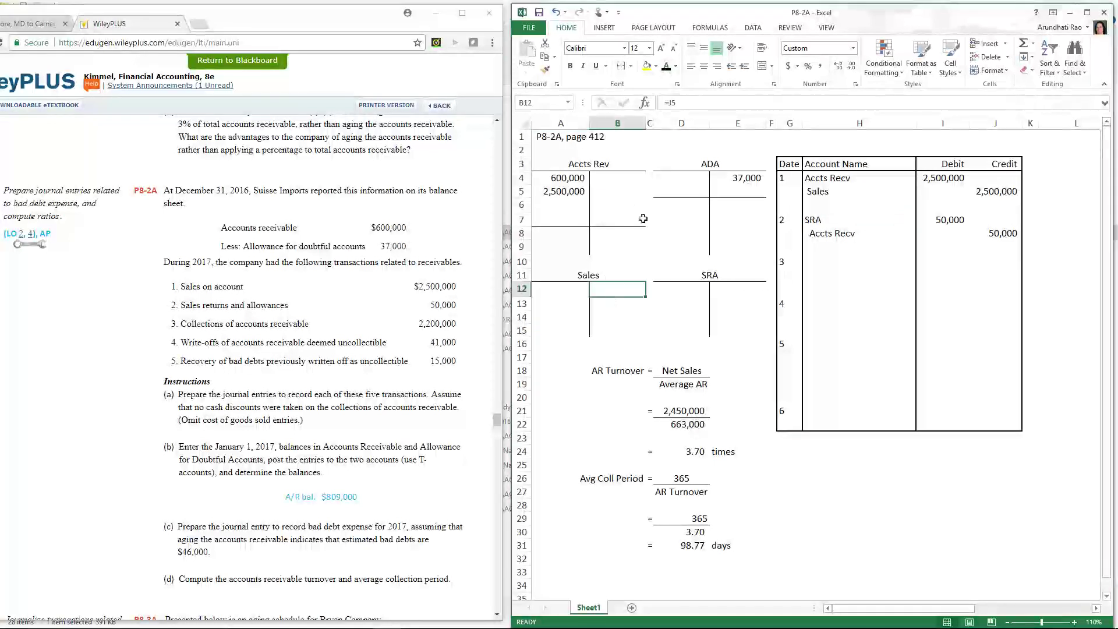
{"action": "left_click", "coordinate": [666, 68]}
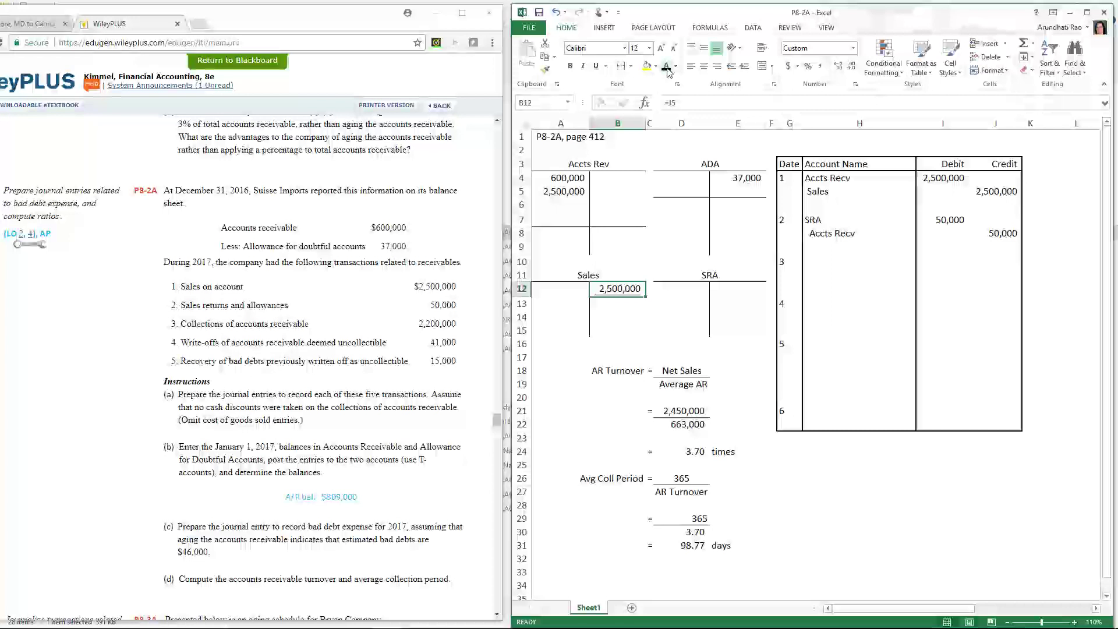
{"action": "left_click", "coordinate": [698, 295]}
{"action": "left_click", "coordinate": [666, 68]}
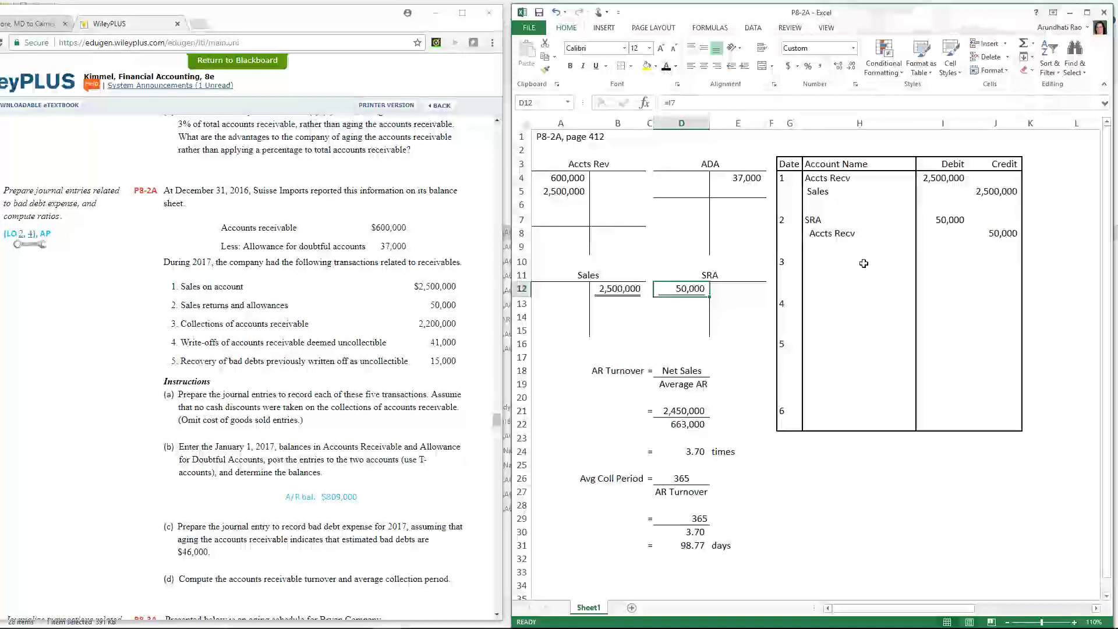
{"action": "left_click", "coordinate": [608, 184]}
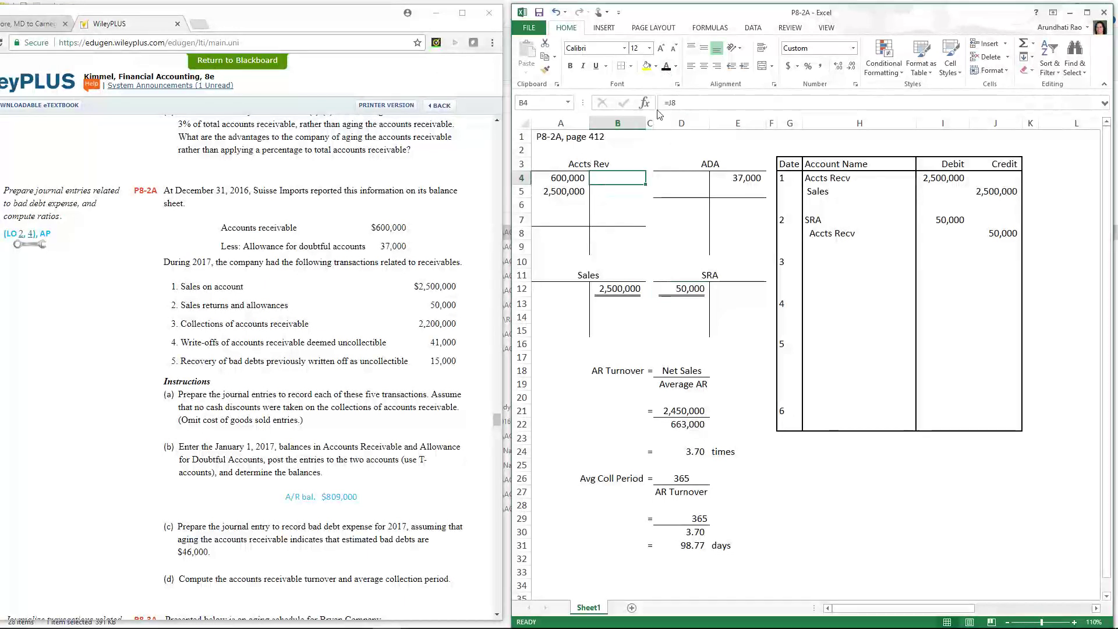
{"action": "left_click", "coordinate": [666, 66]}
Reveal the Cash/Accts Recv 2,200,000 entry in H10:J11 and show the 2,200,000 credit in B5.
{"action": "left_click", "coordinate": [841, 264]}
{"action": "left_click_drag", "start_coordinate": [841, 264], "coordinate": [1017, 277]}
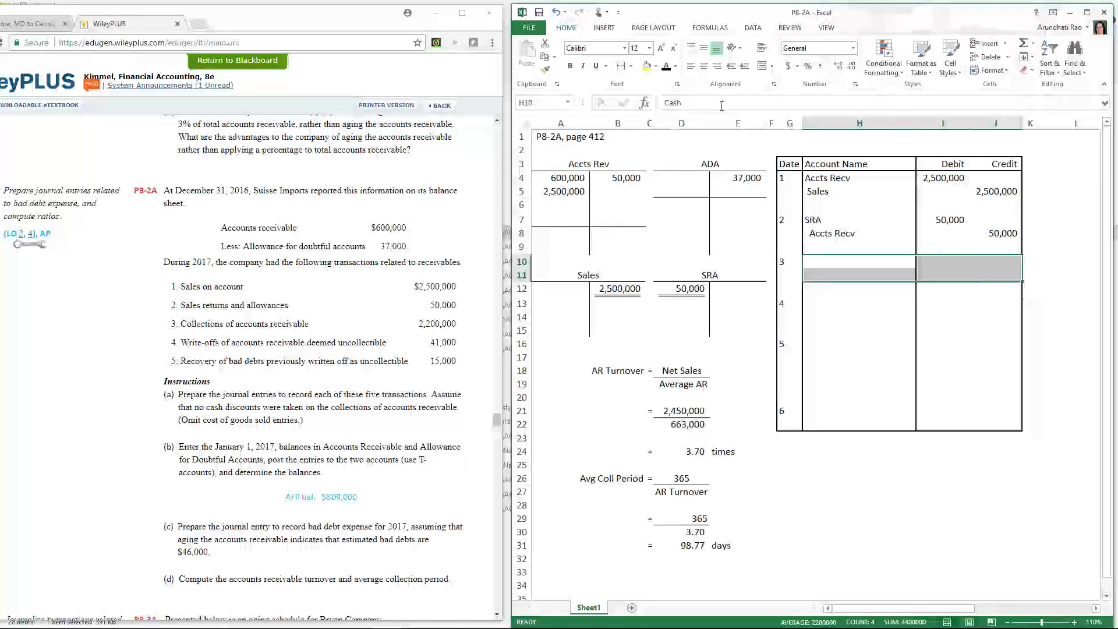
{"action": "left_click", "coordinate": [666, 66]}
{"action": "left_click", "coordinate": [827, 260]}
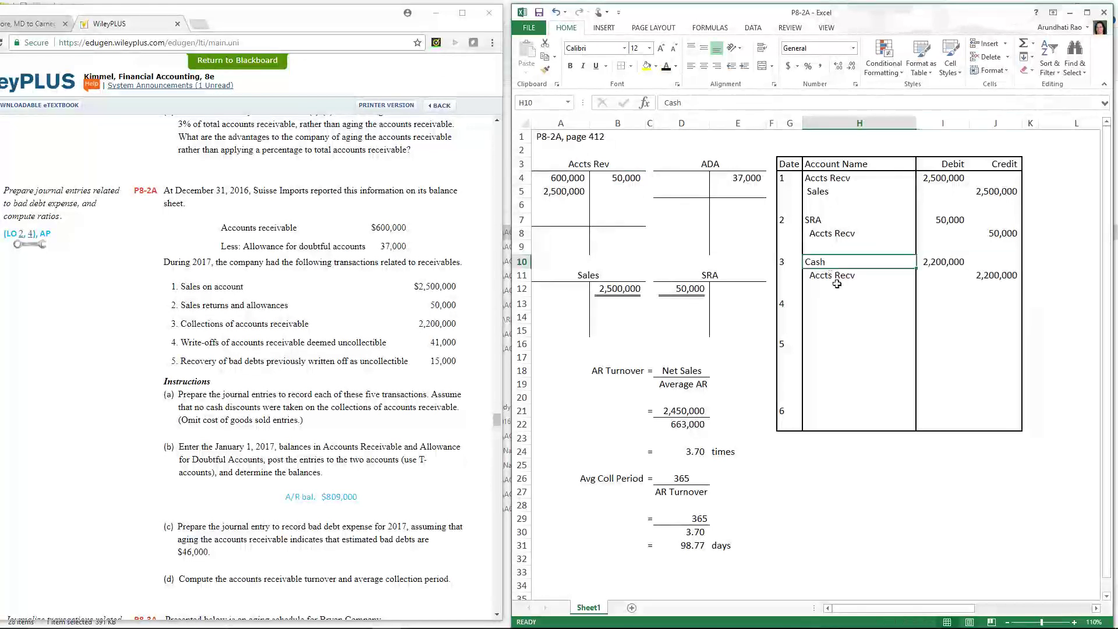
{"action": "key", "text": "Return"}
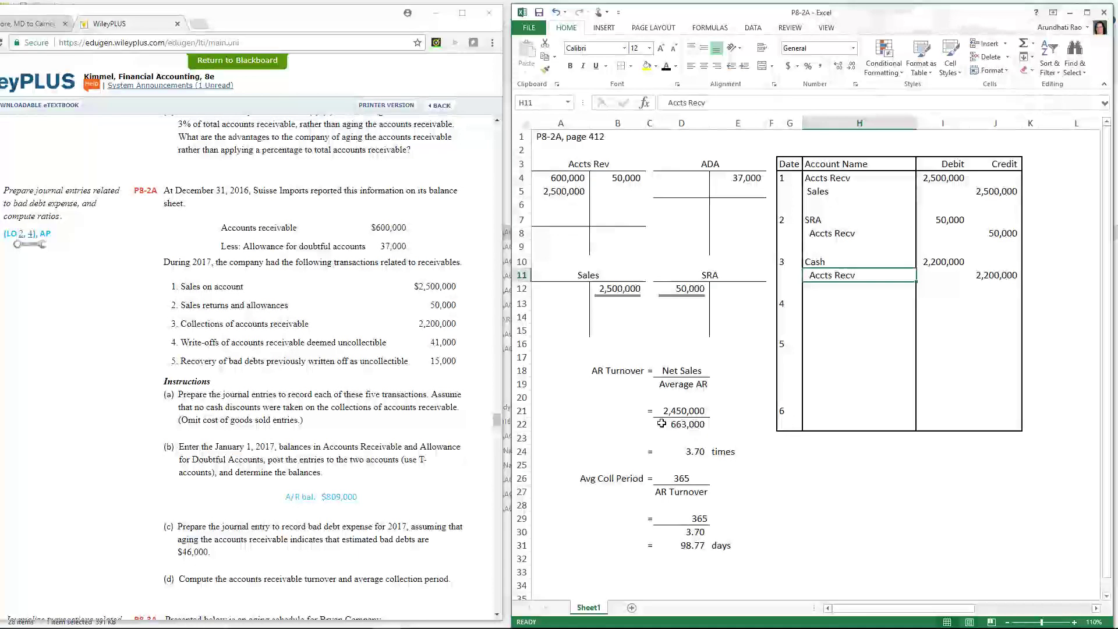
{"action": "left_click", "coordinate": [595, 191]}
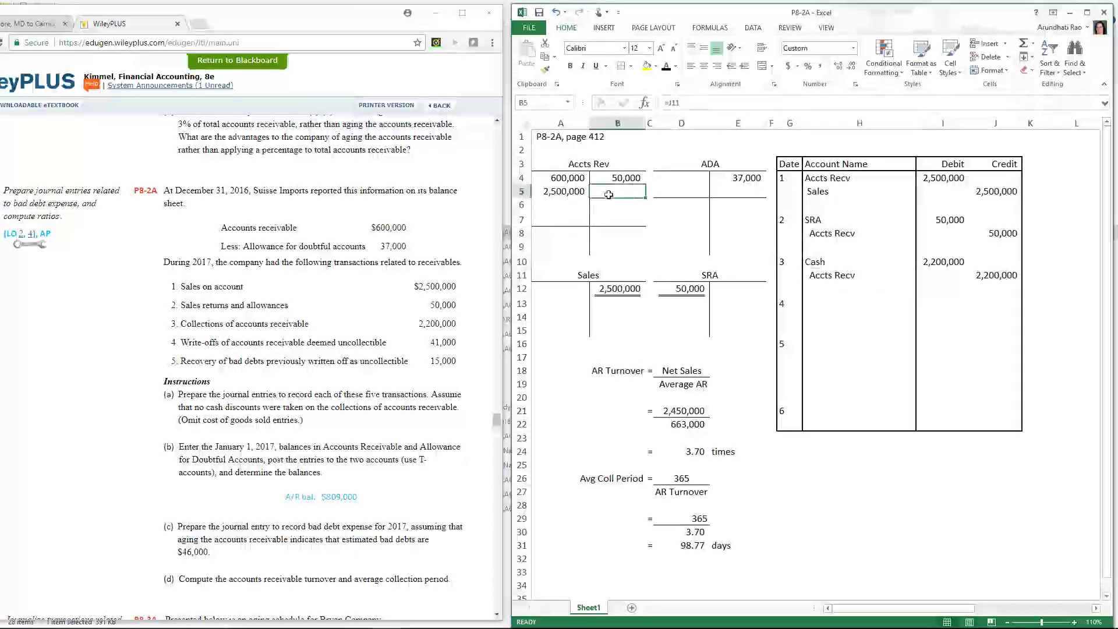
{"action": "left_click", "coordinate": [667, 69]}
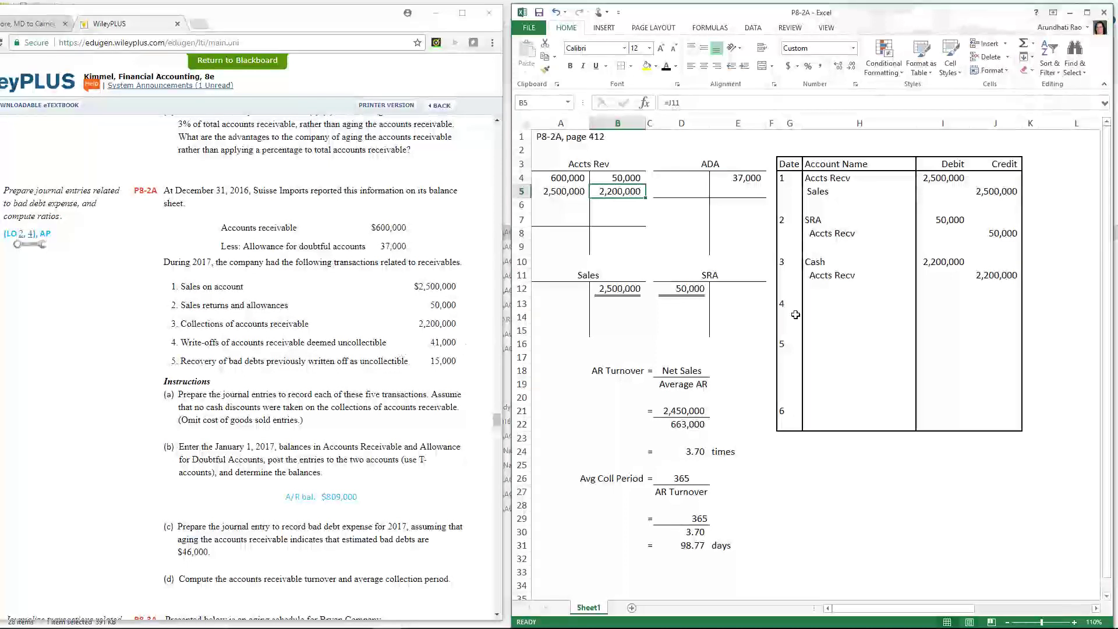
Make entry 4 in rows 13–14 visible: ADA debit and Accts Recv credit of 41,000.
{"action": "left_click_drag", "start_coordinate": [827, 317], "coordinate": [997, 316]}
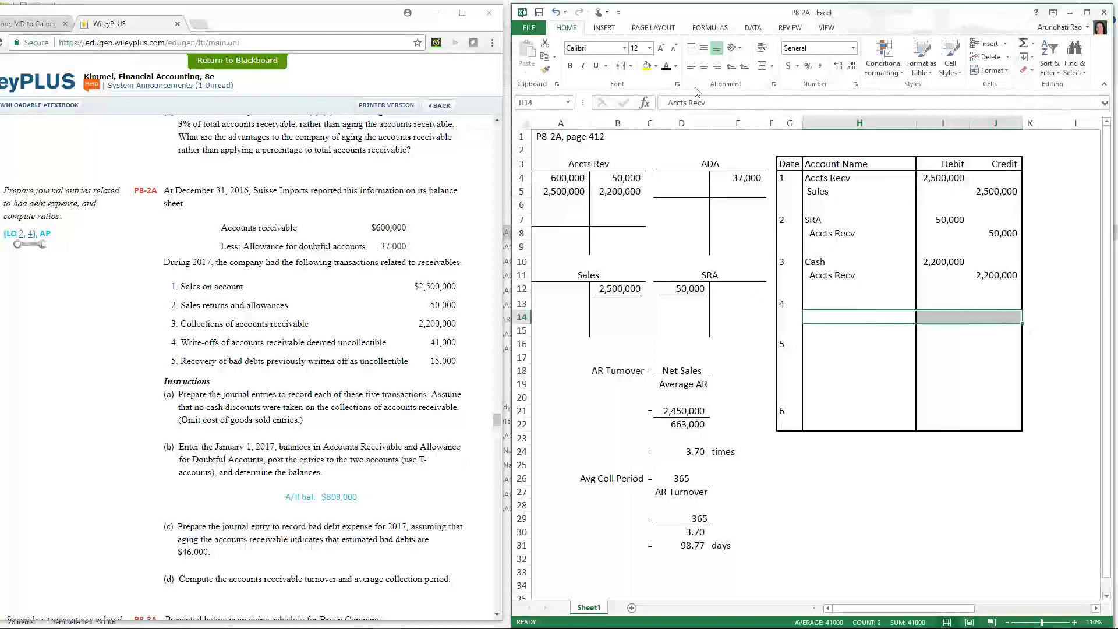
{"action": "left_click", "coordinate": [665, 67]}
{"action": "left_click", "coordinate": [952, 306]}
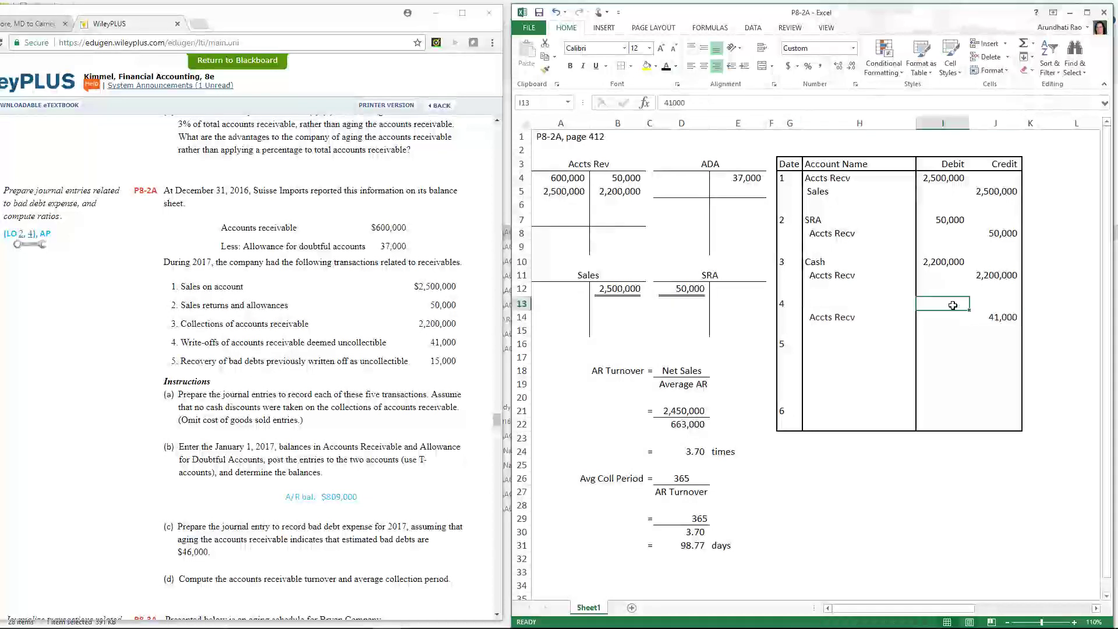
{"action": "left_click", "coordinate": [666, 67]}
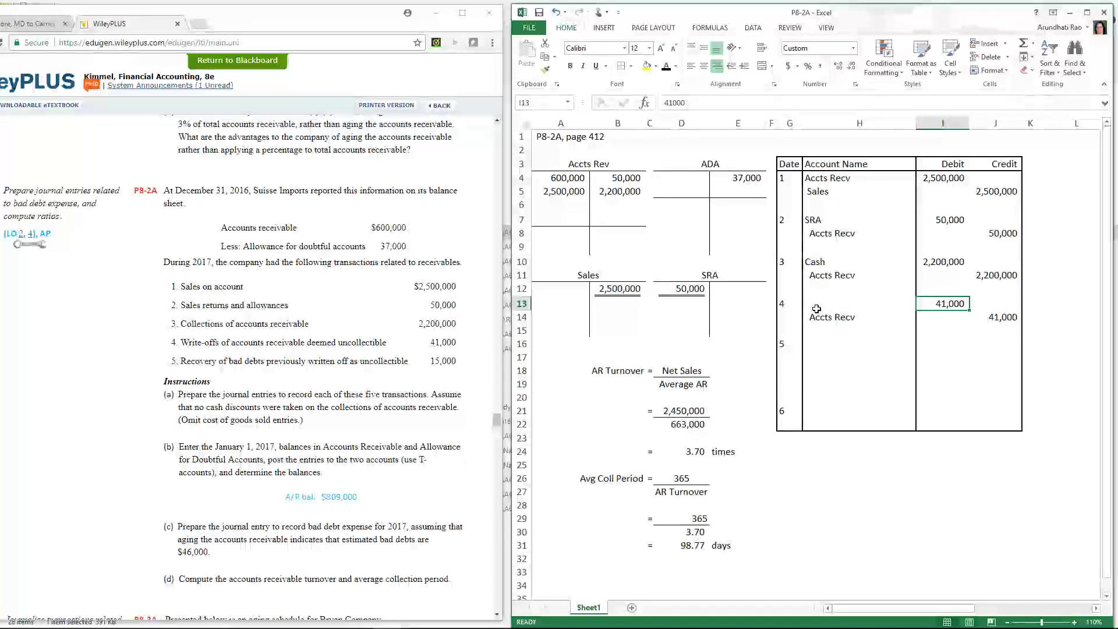
{"action": "left_click", "coordinate": [817, 309]}
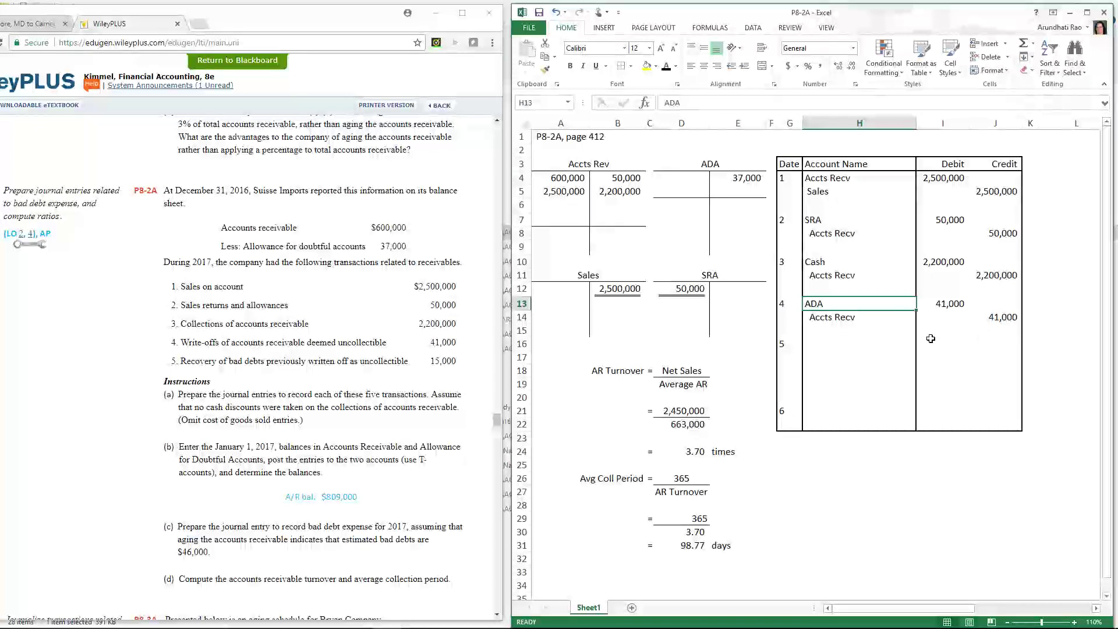
Show the 41,000 write-off as an ADA debit in D4 and an Accts Rev credit in B6.
{"action": "left_click", "coordinate": [699, 181]}
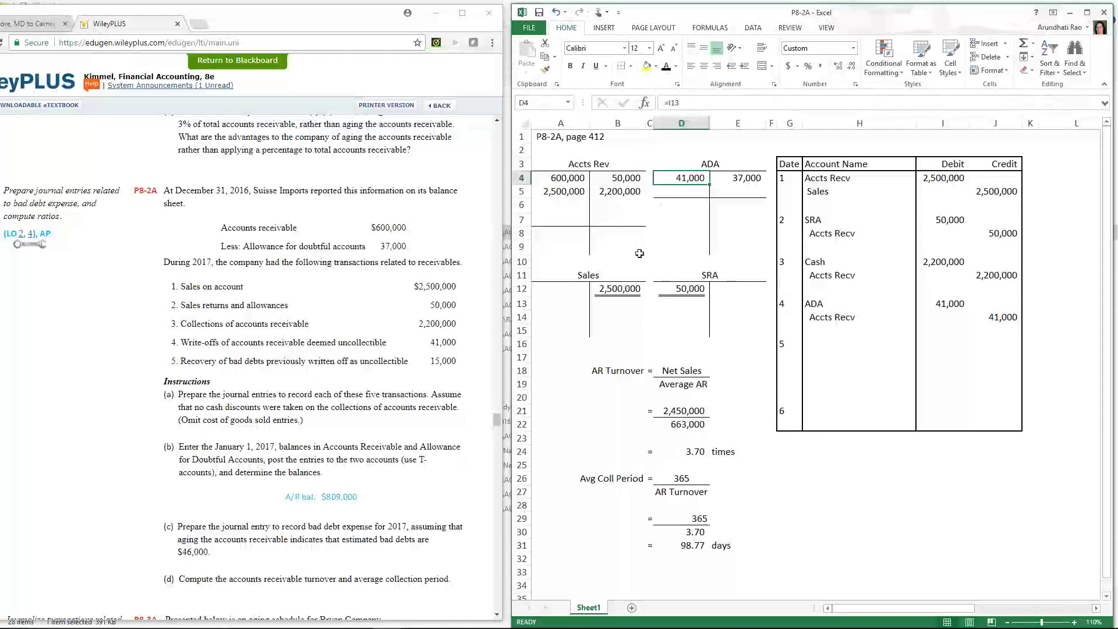
{"action": "left_click", "coordinate": [611, 205]}
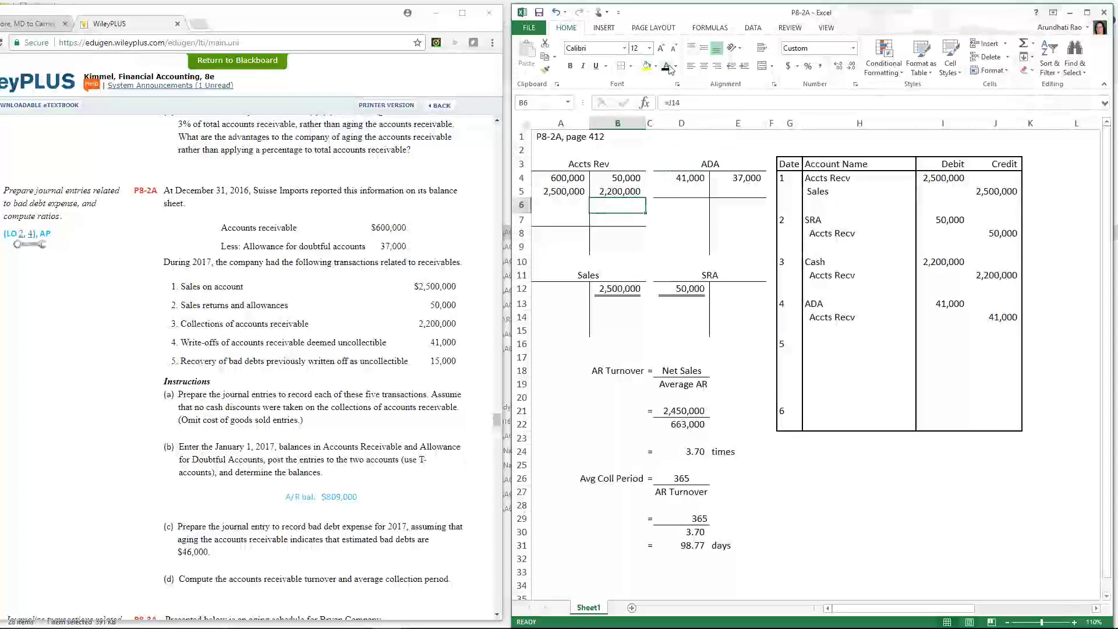
{"action": "left_click", "coordinate": [738, 179]}
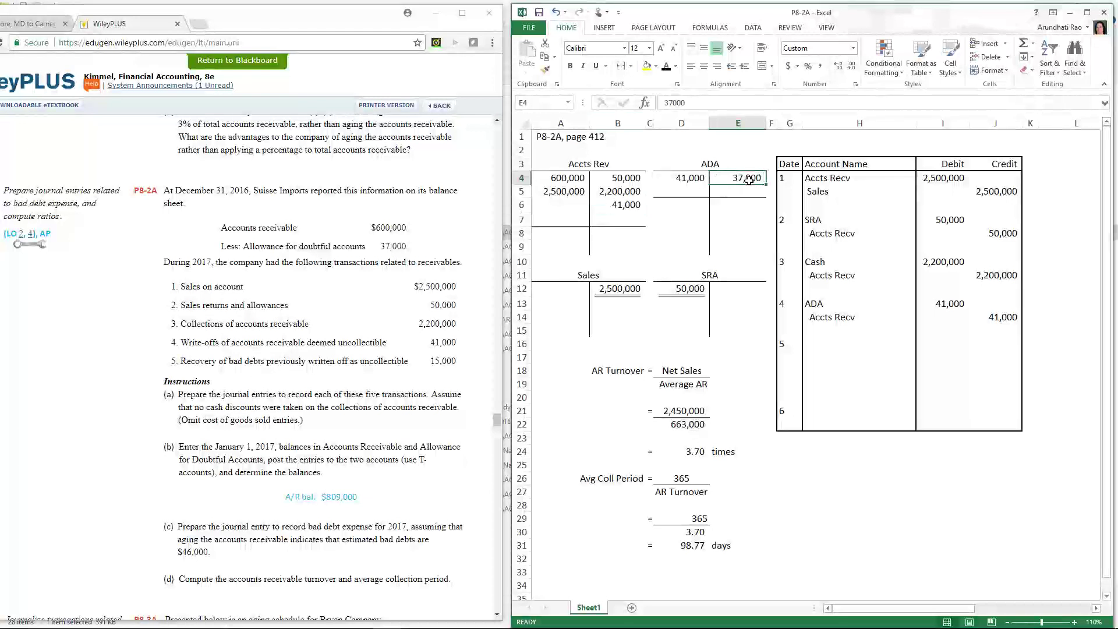
{"action": "left_click", "coordinate": [698, 179]}
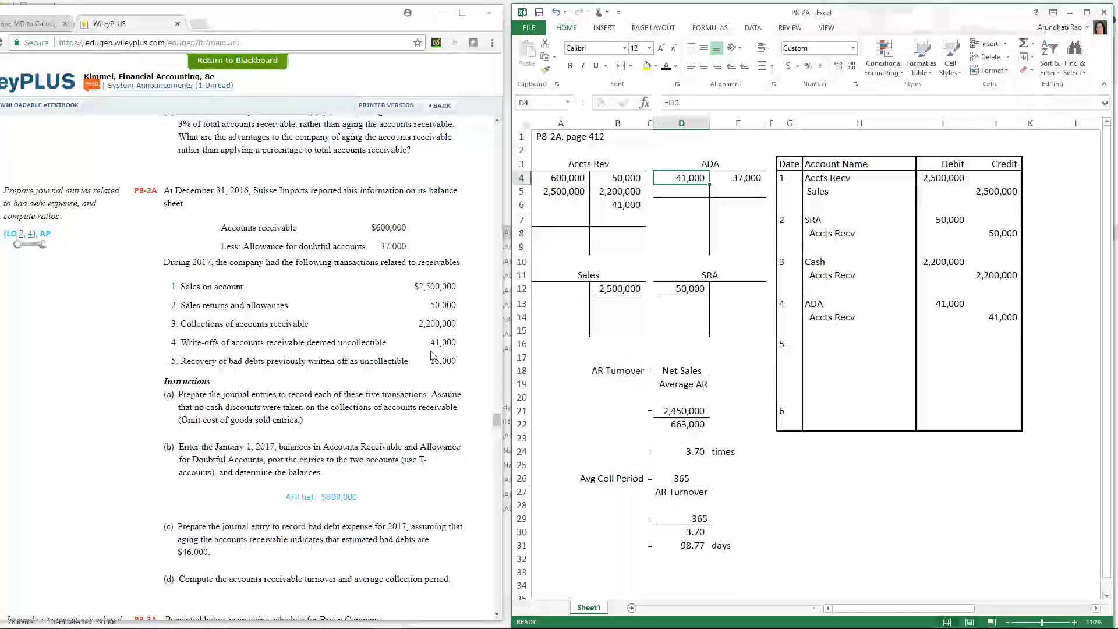
{"action": "left_click", "coordinate": [826, 266]}
{"action": "left_click", "coordinate": [827, 278]}
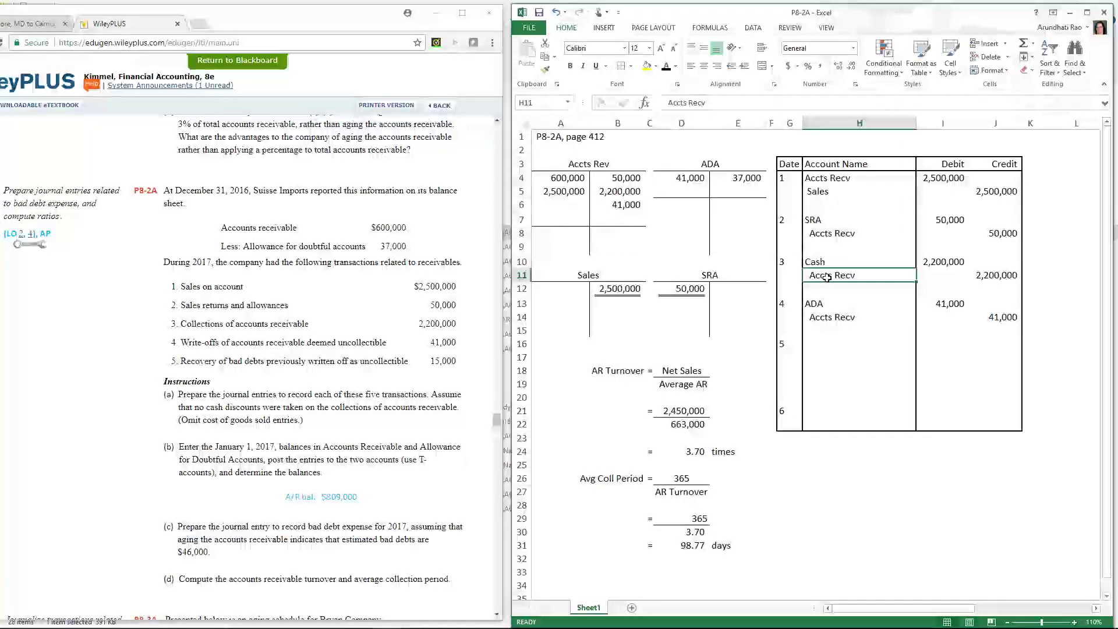
Reveal entry 5 in H16:J19: the 15,000 Accts Recv reinstatement and the Cash collection.
{"action": "left_click", "coordinate": [817, 376]}
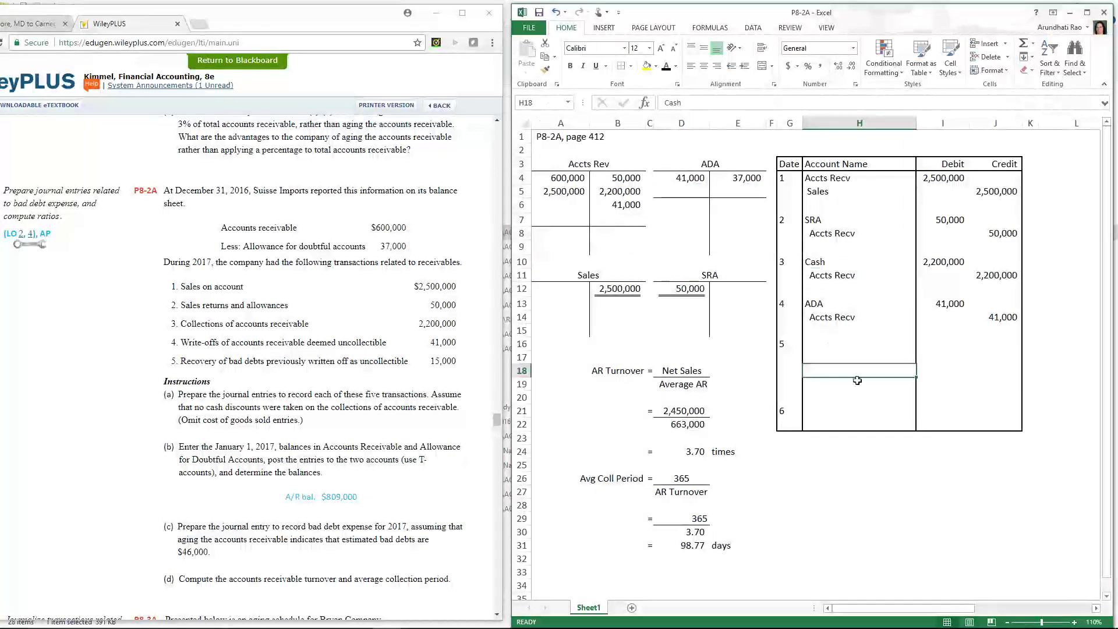
{"action": "left_click_drag", "start_coordinate": [926, 381], "coordinate": [1016, 386]}
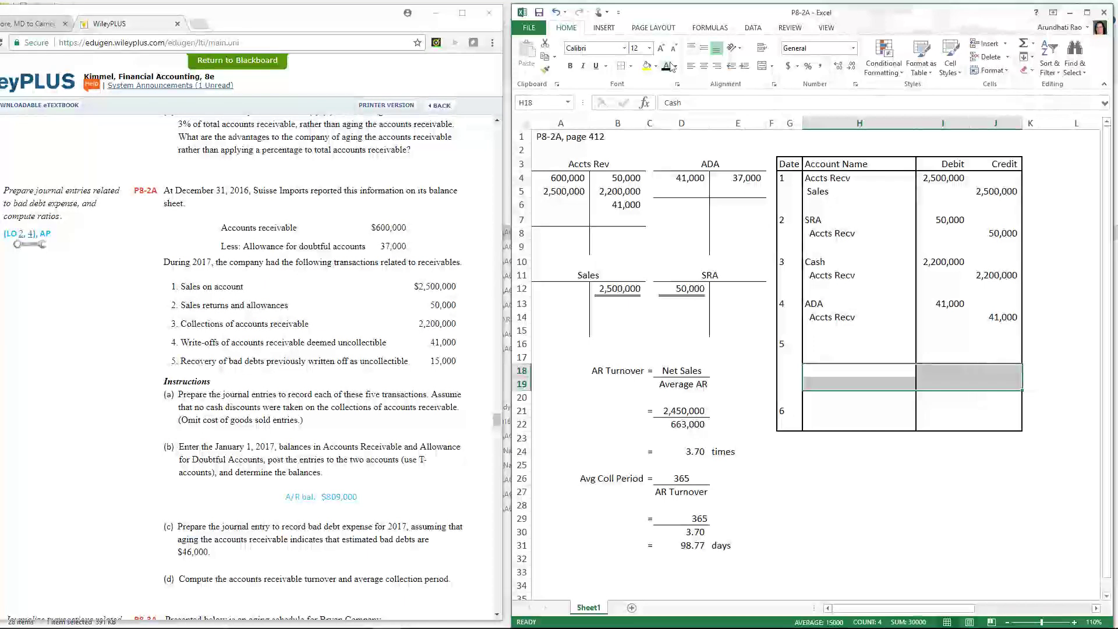
{"action": "left_click", "coordinate": [667, 67]}
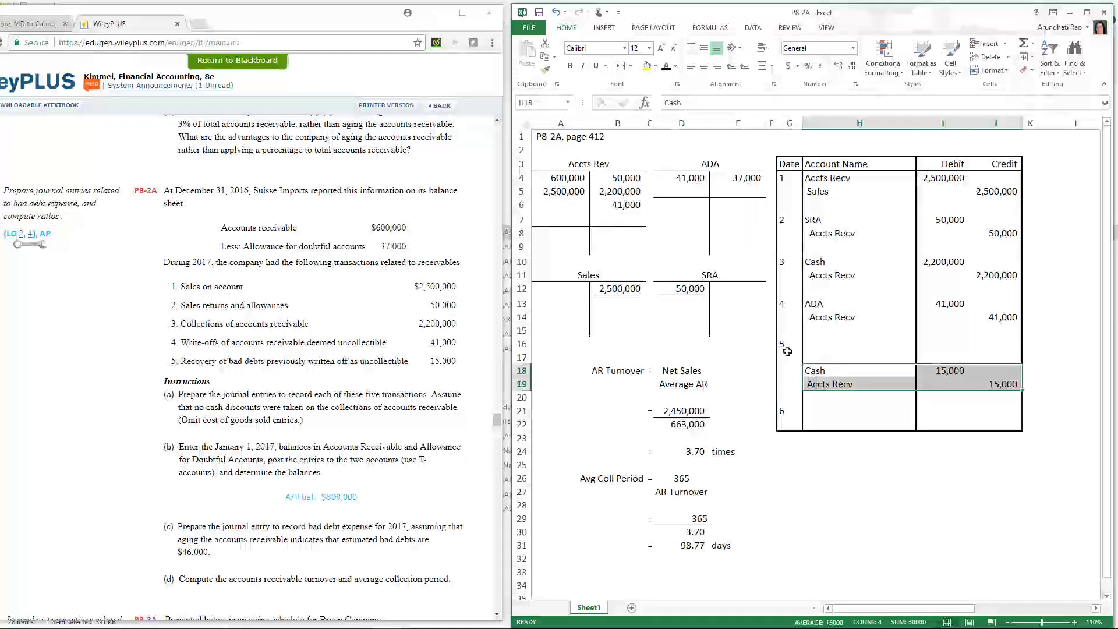
{"action": "left_click", "coordinate": [827, 385]}
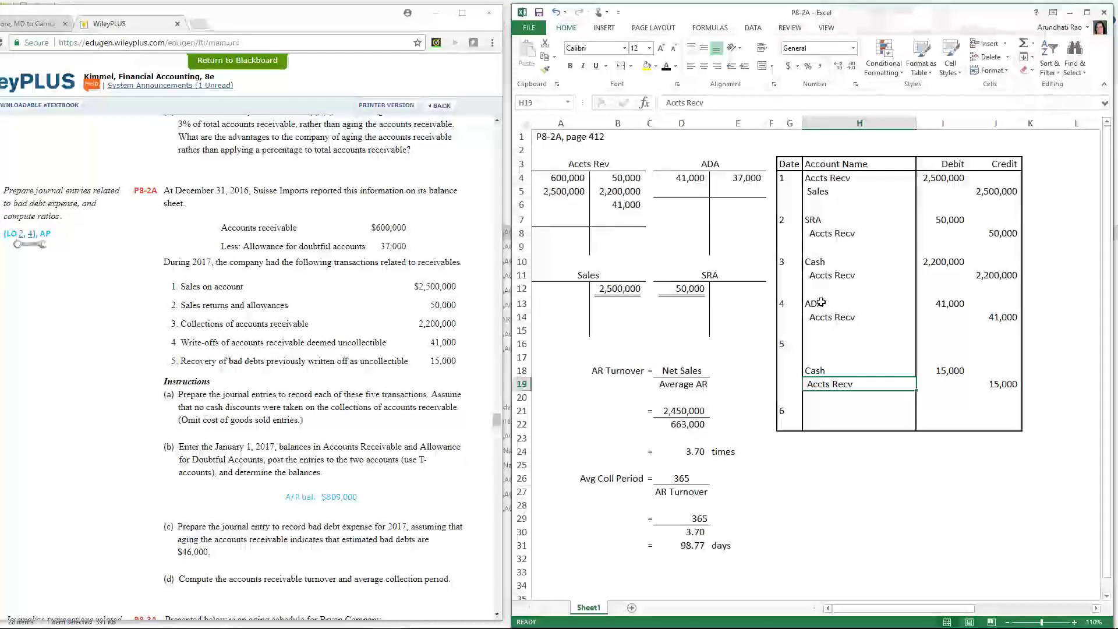
{"action": "left_click_drag", "start_coordinate": [824, 347], "coordinate": [1002, 356]}
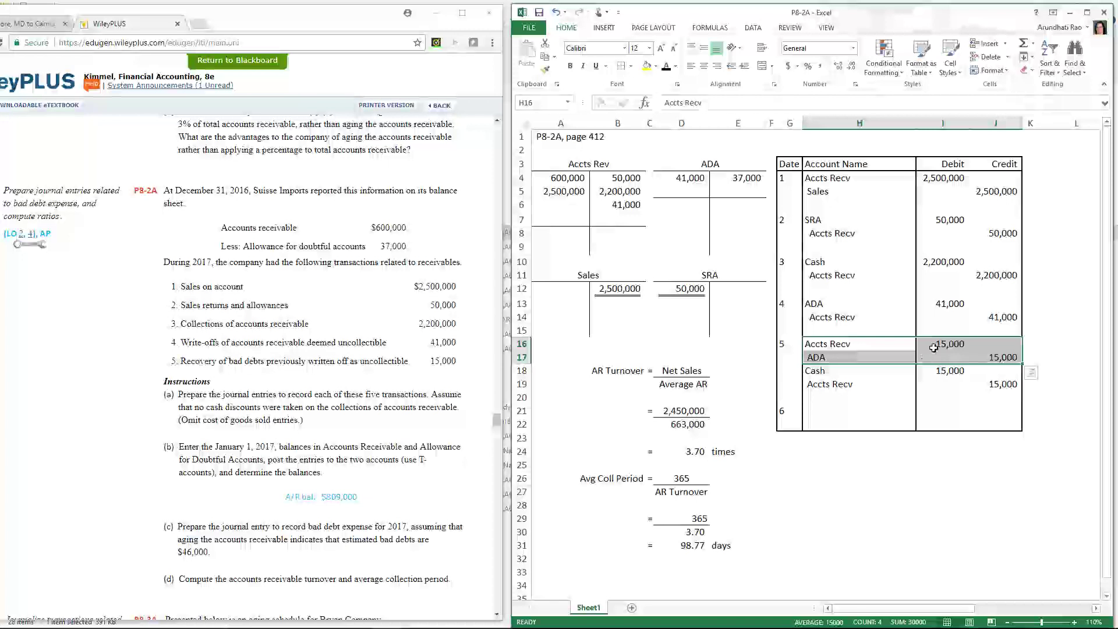
{"action": "left_click", "coordinate": [929, 347]}
{"action": "left_click", "coordinate": [841, 345]}
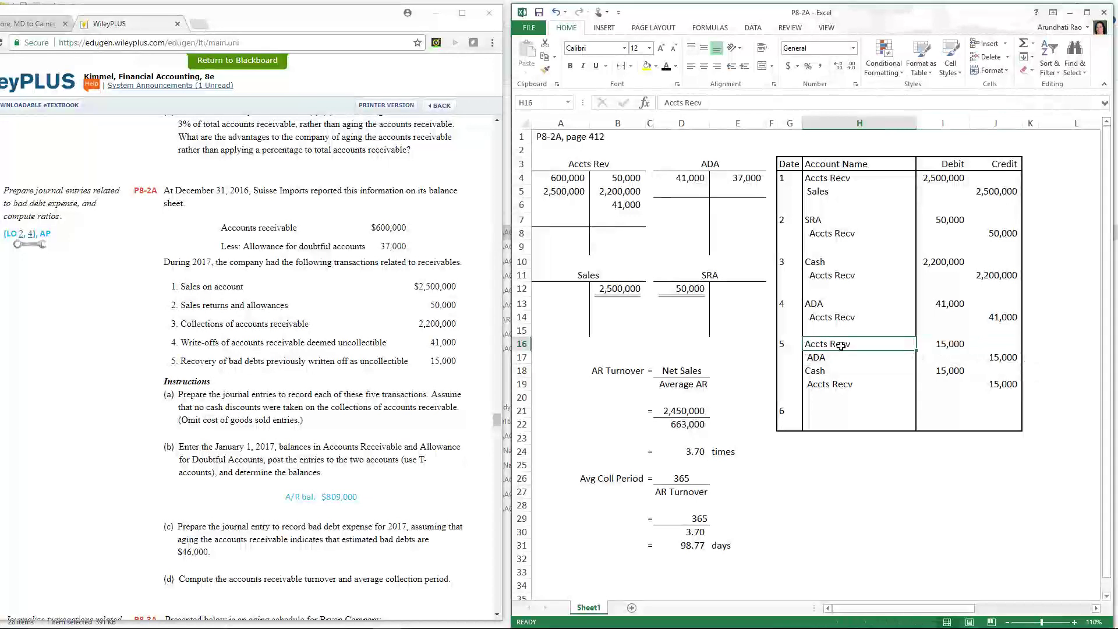
{"action": "left_click", "coordinate": [844, 388]}
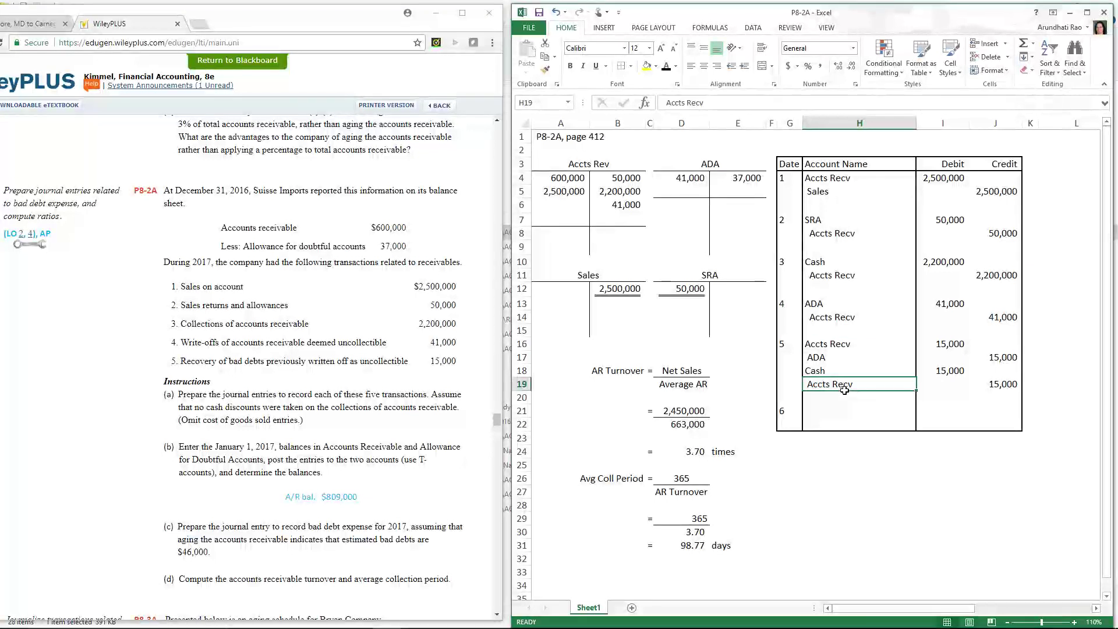
{"action": "key", "text": "Up"}
{"action": "key", "text": "Up"}
{"action": "key", "text": "Up"}
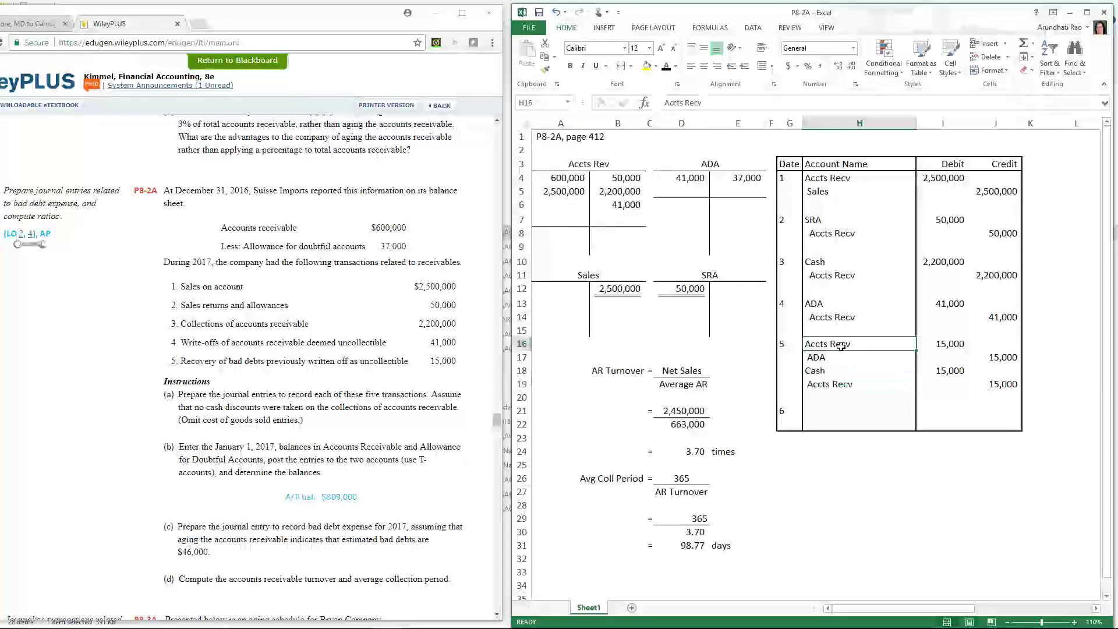
Link A6 to =I16 for the 15,000 Accts Rev debit and select the ADA credit cell E5.
{"action": "left_click", "coordinate": [554, 204]}
{"action": "type", "text": "=i16"}
{"action": "key", "text": "ctrl+Return"}
{"action": "left_click", "coordinate": [738, 191]}
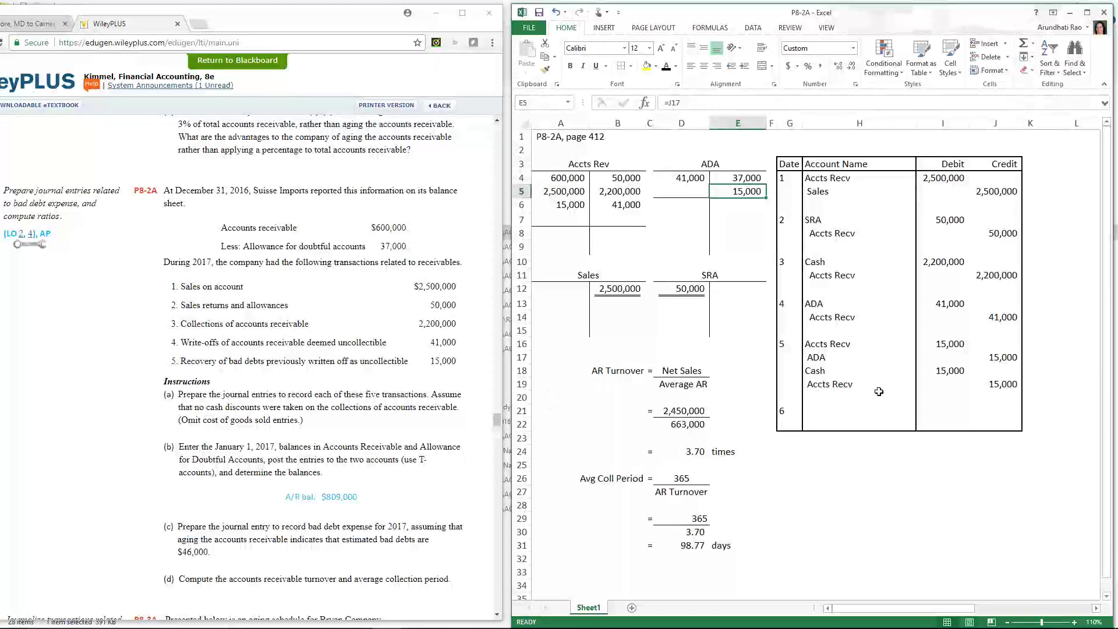
Show the 15,000 collection credit in B7 of the Accts Rev T-account.
{"action": "left_click", "coordinate": [629, 222]}
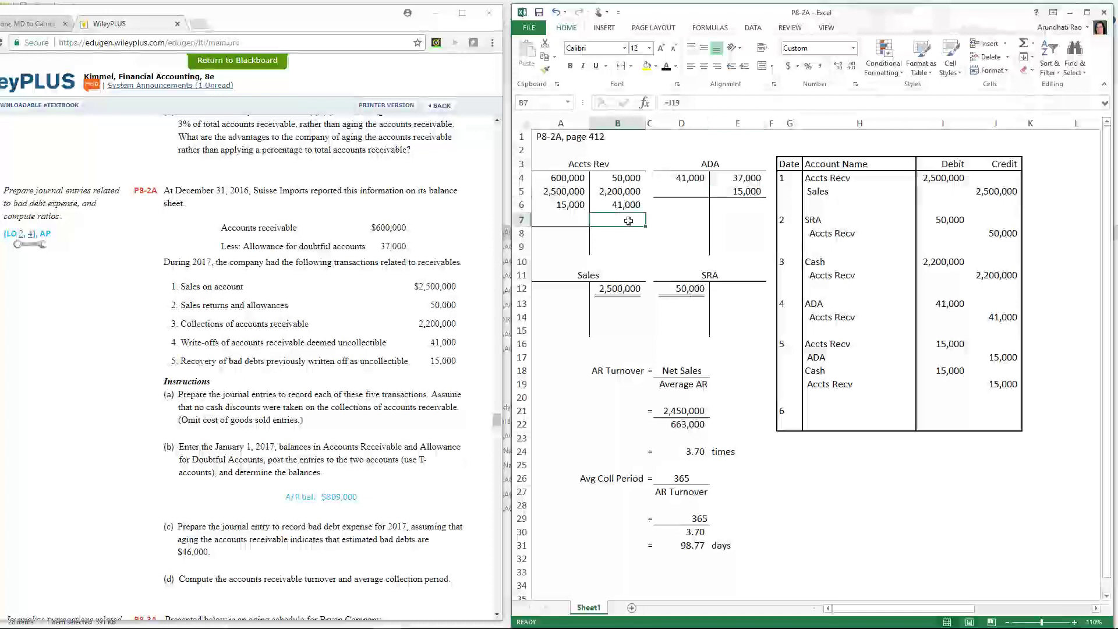
{"action": "left_click", "coordinate": [667, 68]}
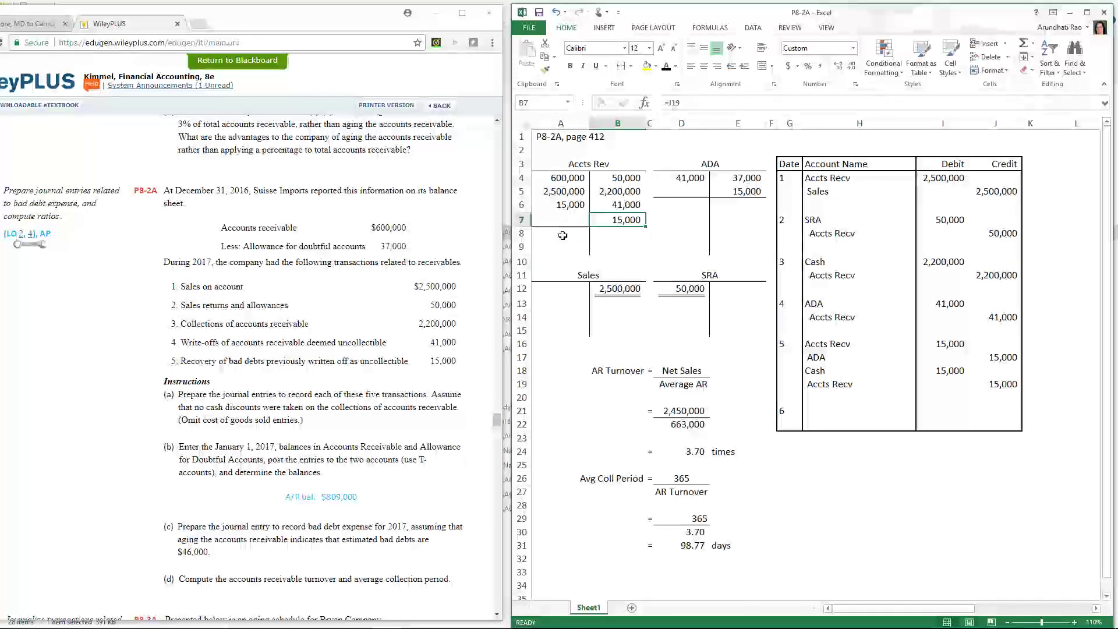
Reveal the SUM totals and balances: 809,000 for Accts Rev and 11,000 for ADA.
{"action": "left_click_drag", "start_coordinate": [562, 236], "coordinate": [618, 233]}
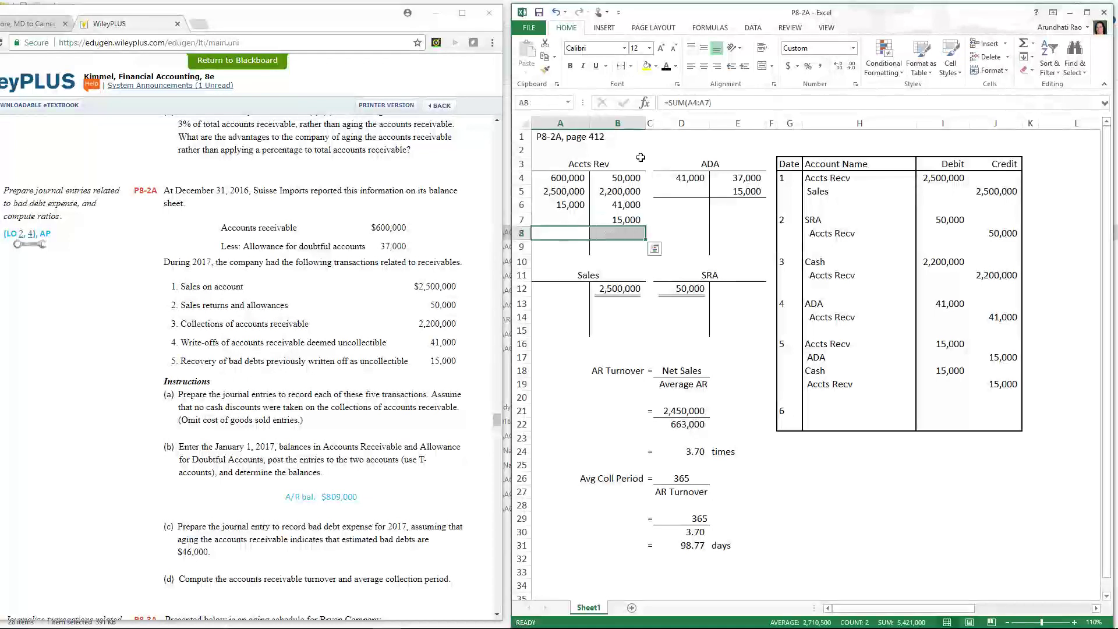
{"action": "left_click", "coordinate": [665, 64]}
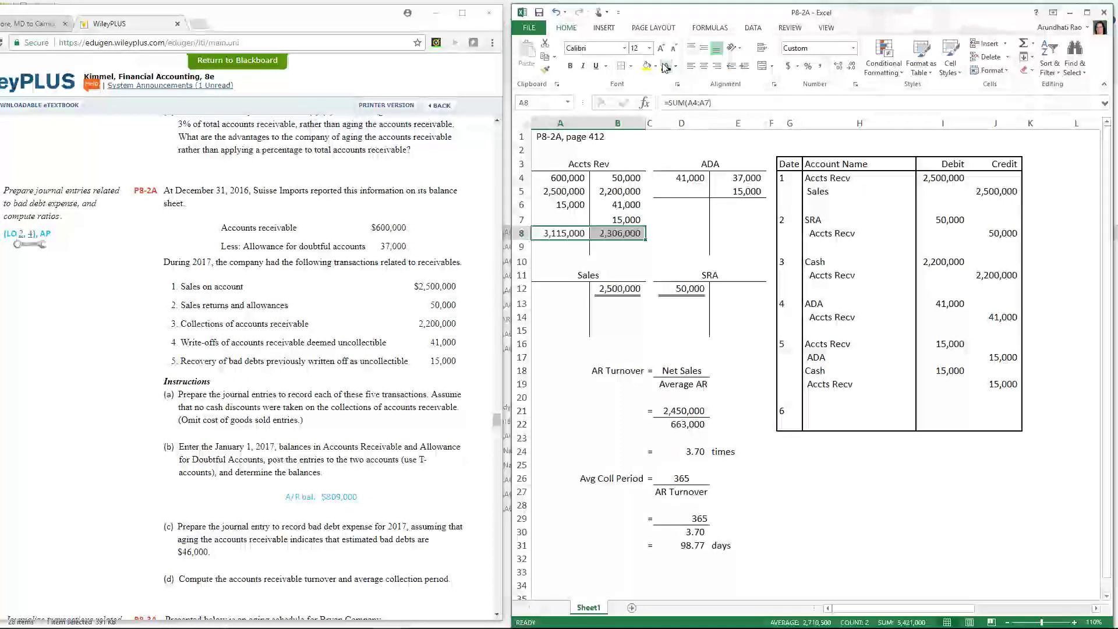
{"action": "left_click", "coordinate": [569, 251]}
{"action": "left_click", "coordinate": [666, 67]}
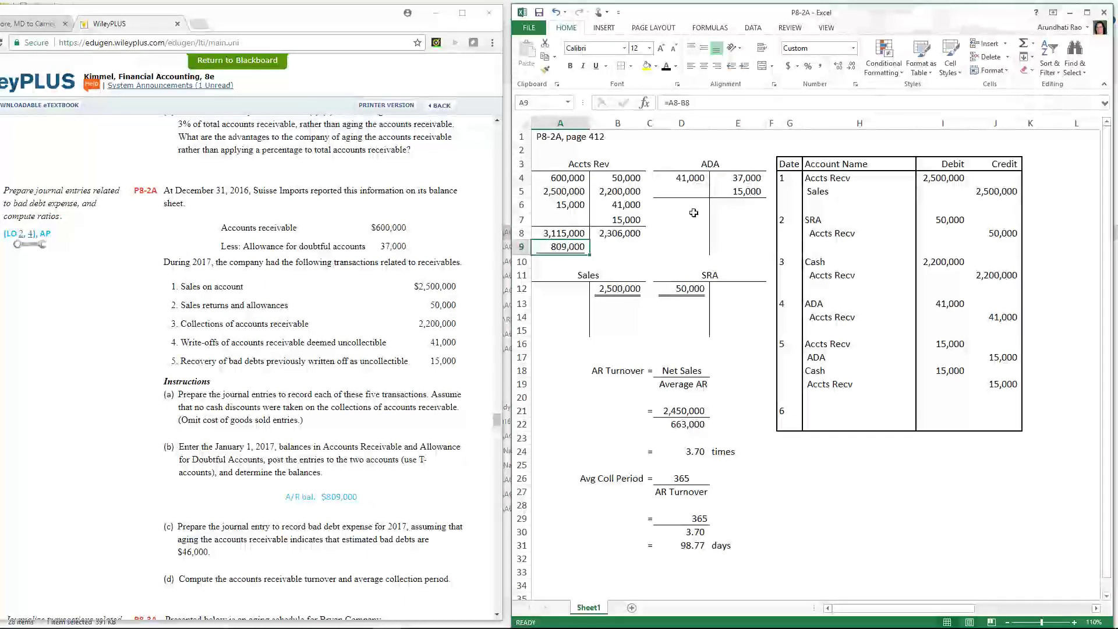
{"action": "left_click_drag", "start_coordinate": [693, 207], "coordinate": [728, 208]}
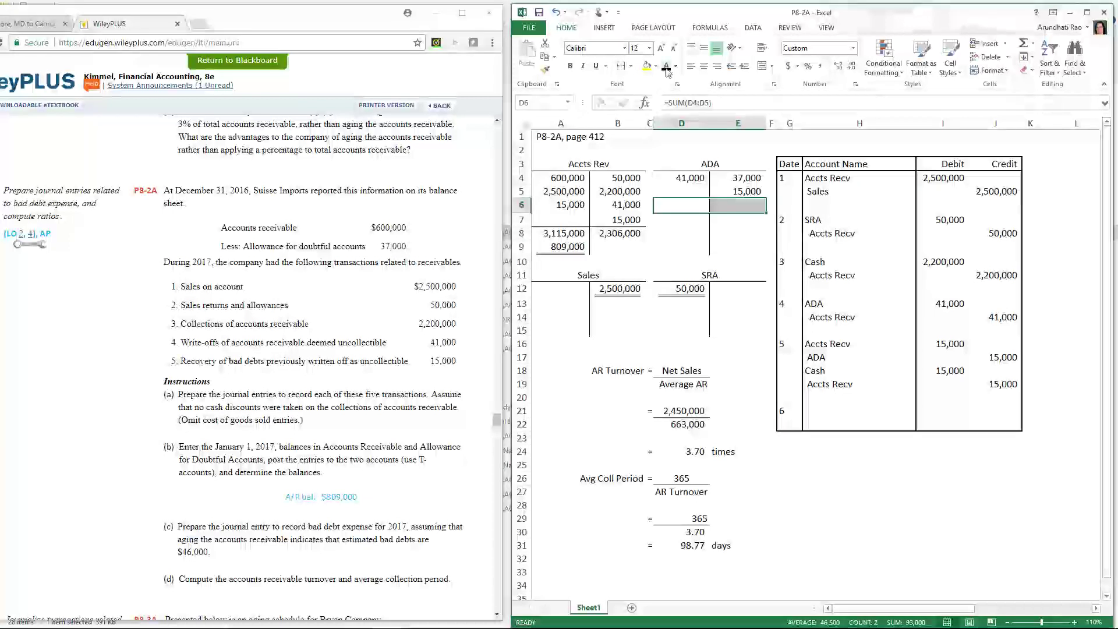
{"action": "left_click", "coordinate": [736, 225]}
{"action": "left_click", "coordinate": [666, 69]}
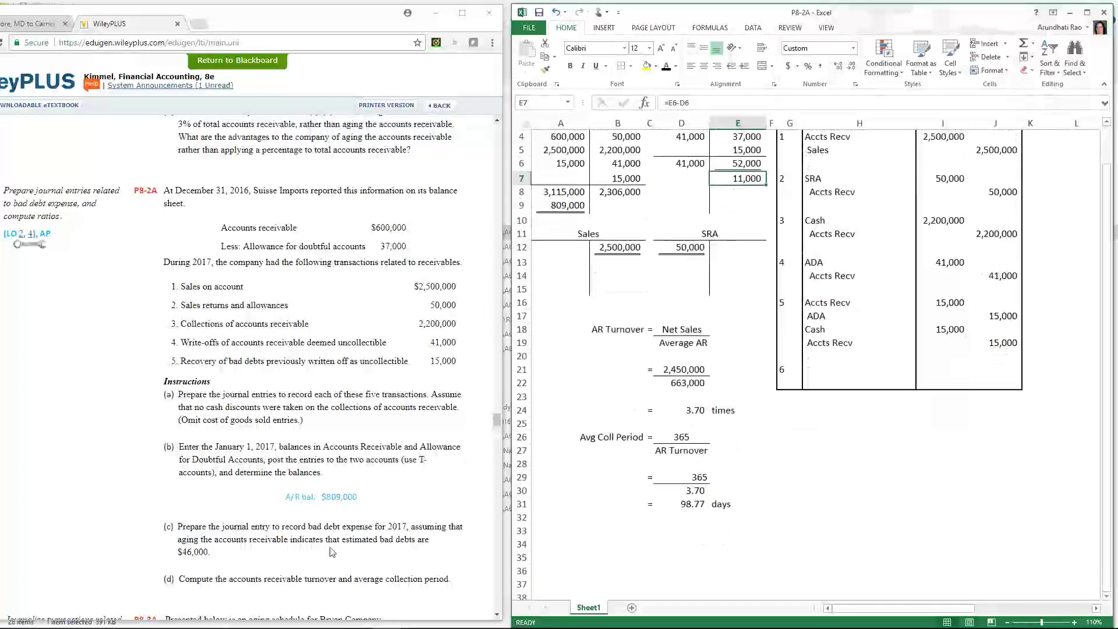
Show the 46,000 target ADA balance in E9 and fill it yellow.
{"action": "left_click", "coordinate": [272, 549]}
{"action": "scroll", "coordinate": [269, 541], "scroll_direction": "down", "scroll_amount": 1}
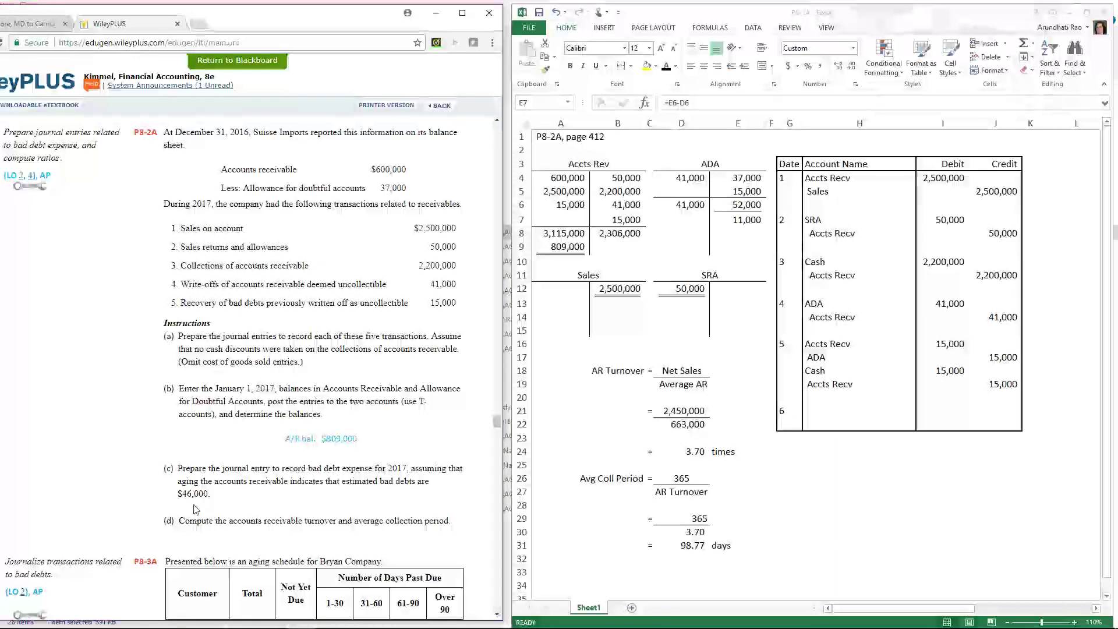
{"action": "left_click", "coordinate": [738, 255]}
{"action": "left_click", "coordinate": [738, 254]}
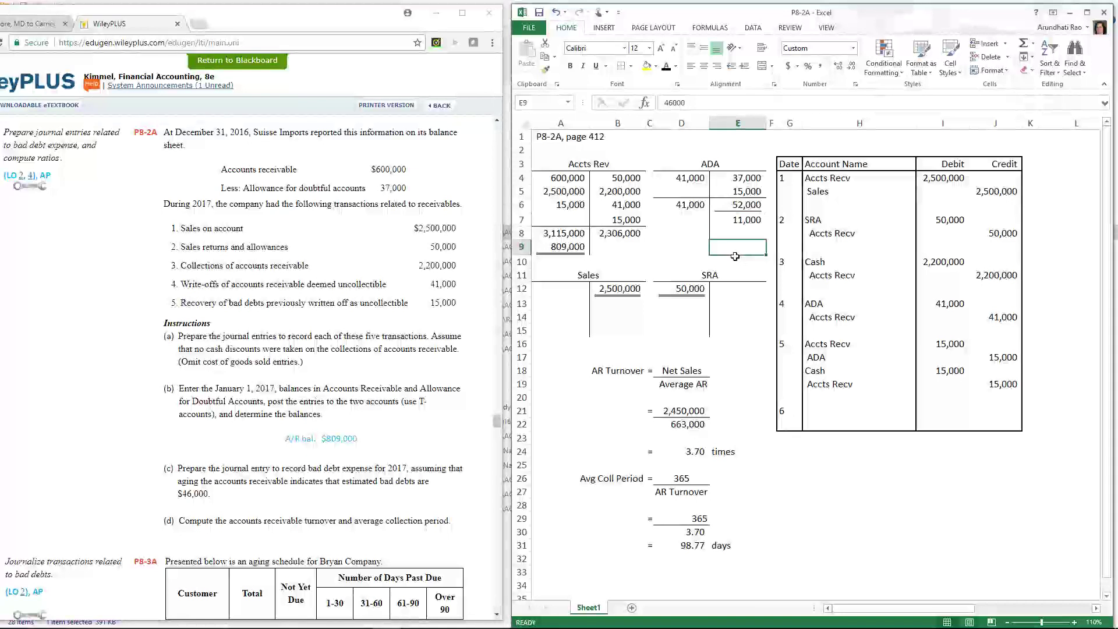
{"action": "left_click", "coordinate": [667, 67]}
{"action": "left_click", "coordinate": [647, 67]}
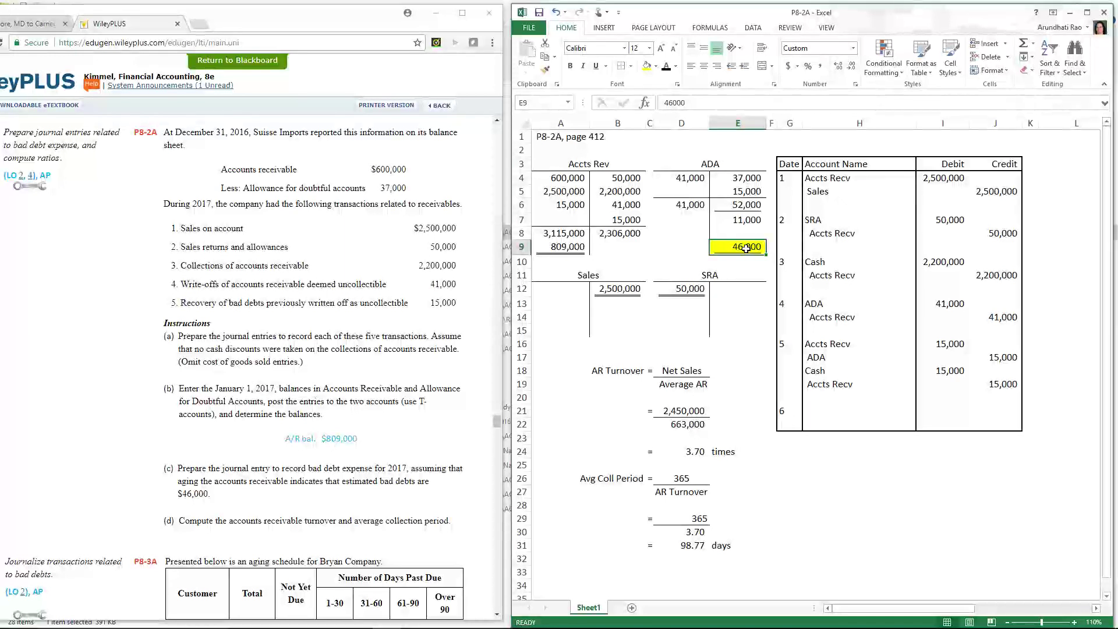
Reveal the 35,000 adjustment in E8 (=E9-E7) and make it bold.
{"action": "left_click", "coordinate": [747, 225]}
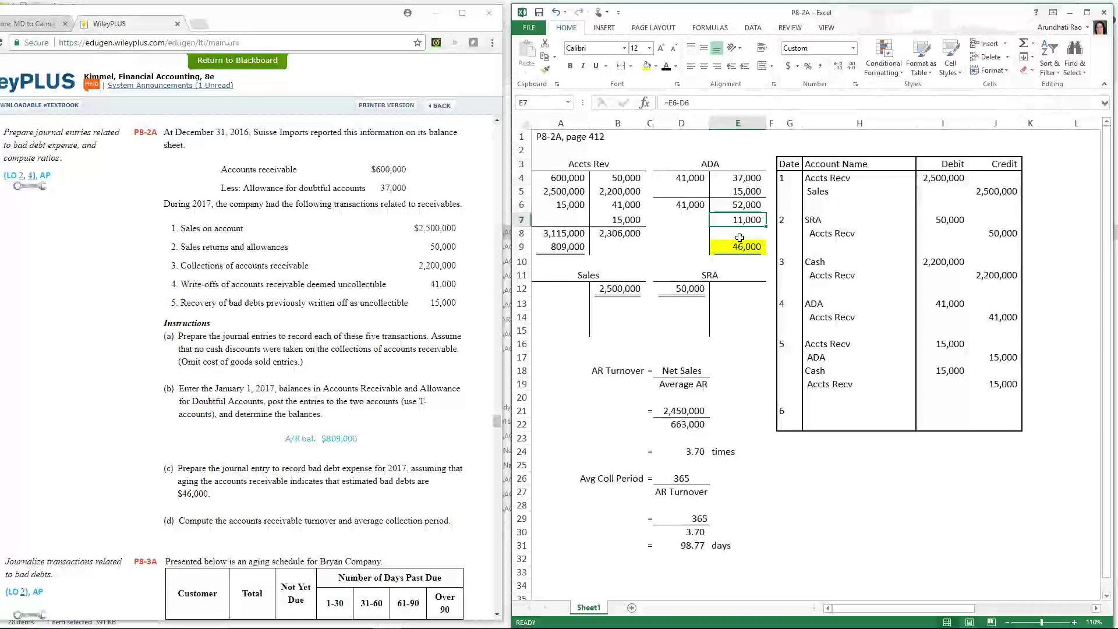
{"action": "left_click", "coordinate": [738, 235]}
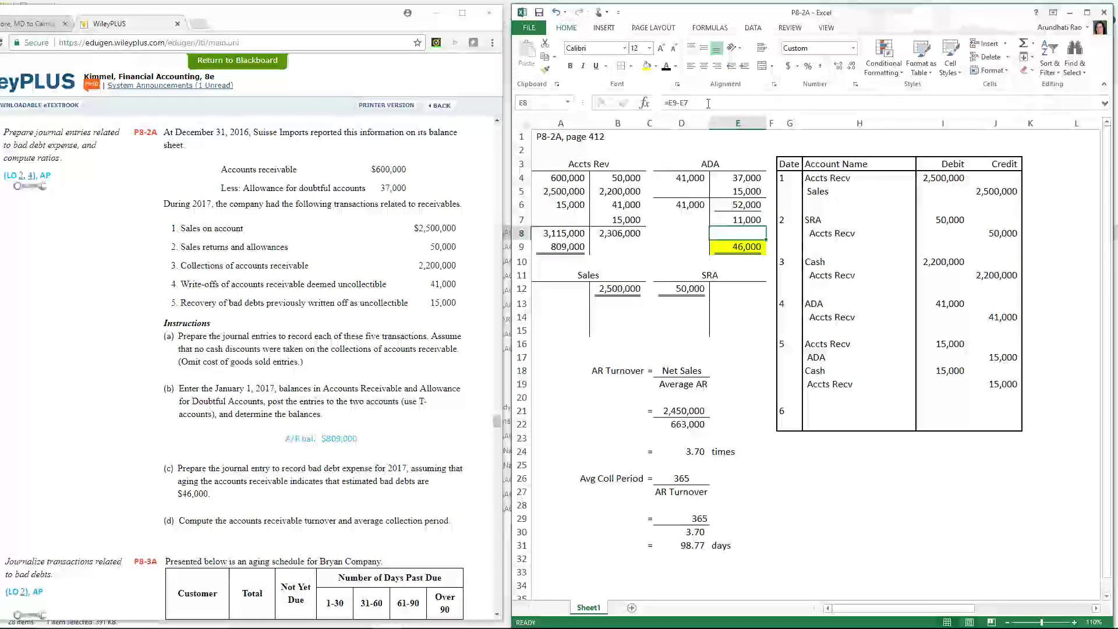
{"action": "left_click", "coordinate": [666, 66]}
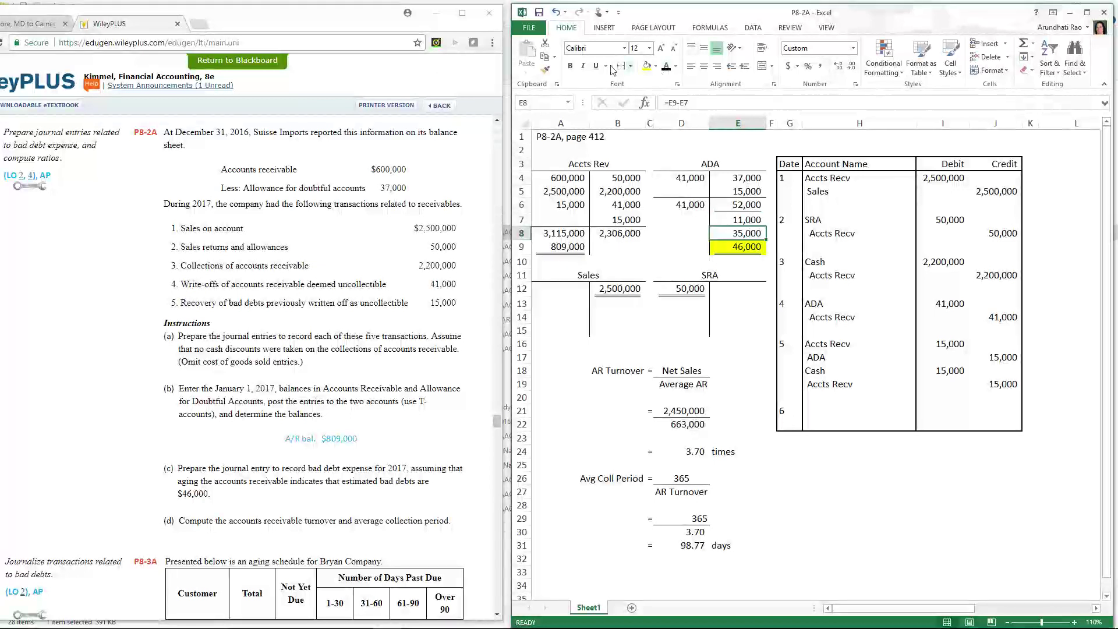
{"action": "left_click", "coordinate": [570, 66]}
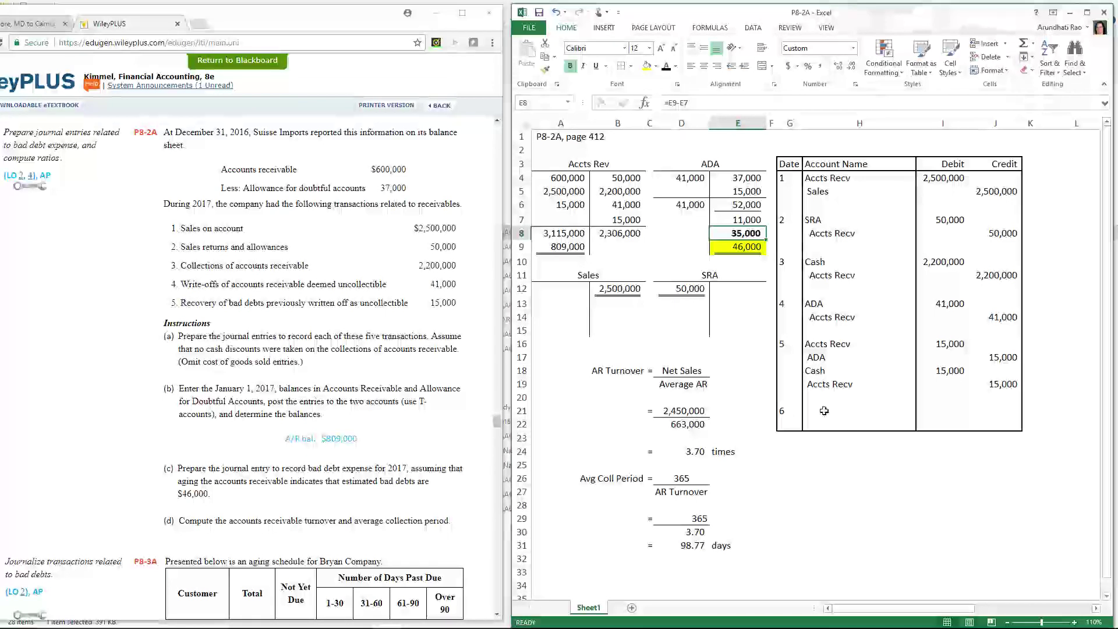
Reveal journal entry 6 in H21:J22: Bad Debt Expense debit and ADA credit of 35,000.
{"action": "left_click_drag", "start_coordinate": [824, 410], "coordinate": [1025, 431]}
{"action": "left_click", "coordinate": [665, 66]}
{"action": "left_click", "coordinate": [811, 483]}
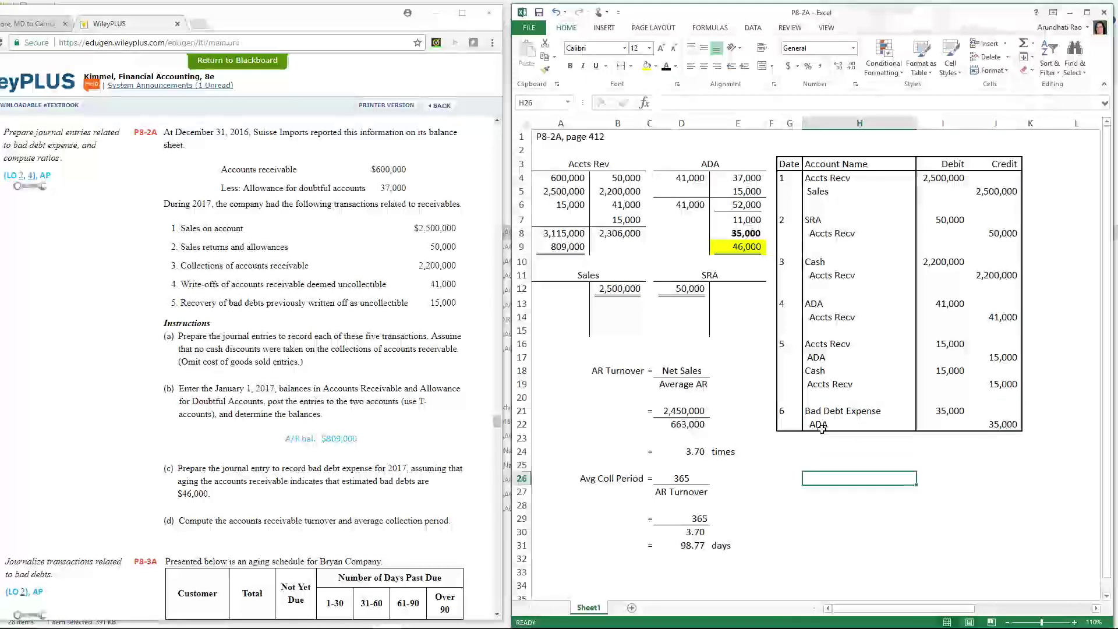
{"action": "left_click", "coordinate": [738, 233]}
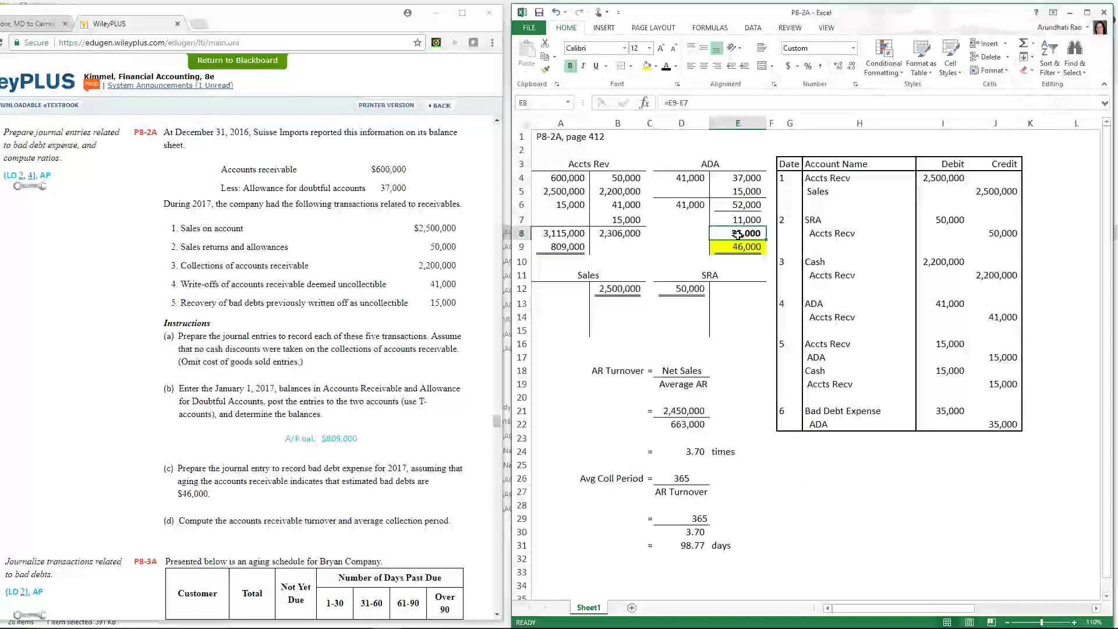
{"action": "left_click", "coordinate": [746, 251]}
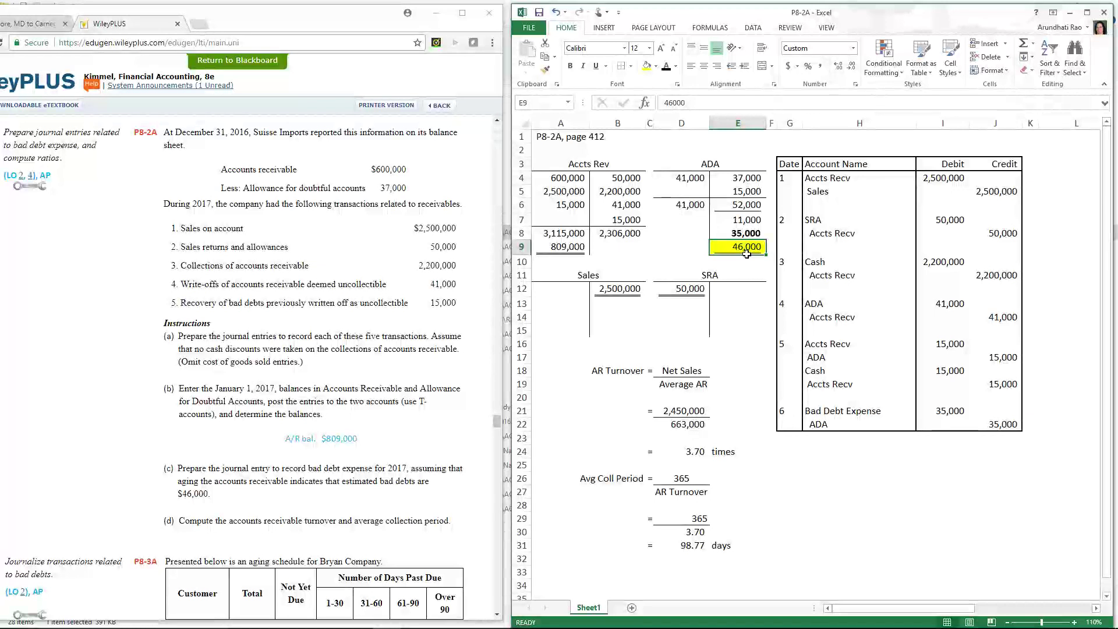
{"action": "left_click", "coordinate": [748, 235]}
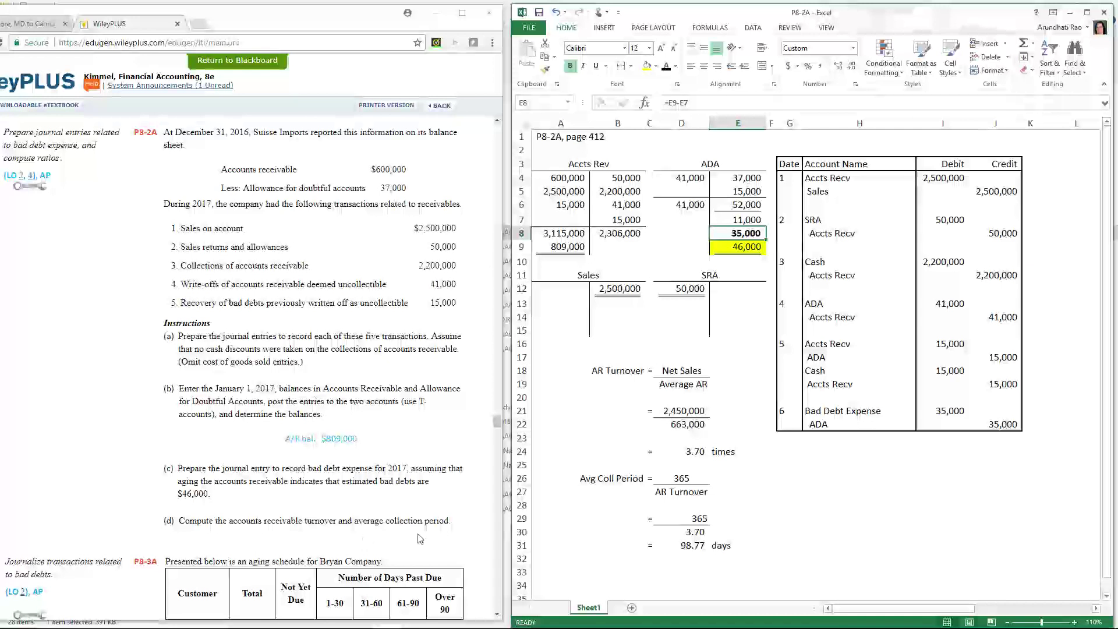
{"action": "left_click", "coordinate": [613, 378]}
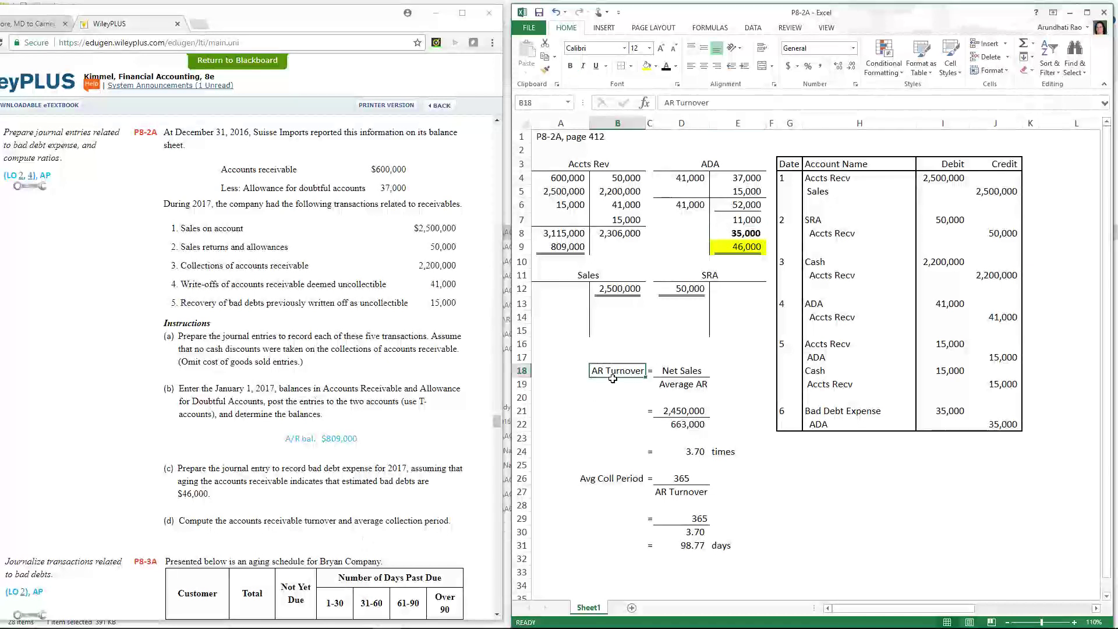
{"action": "left_click", "coordinate": [675, 378]}
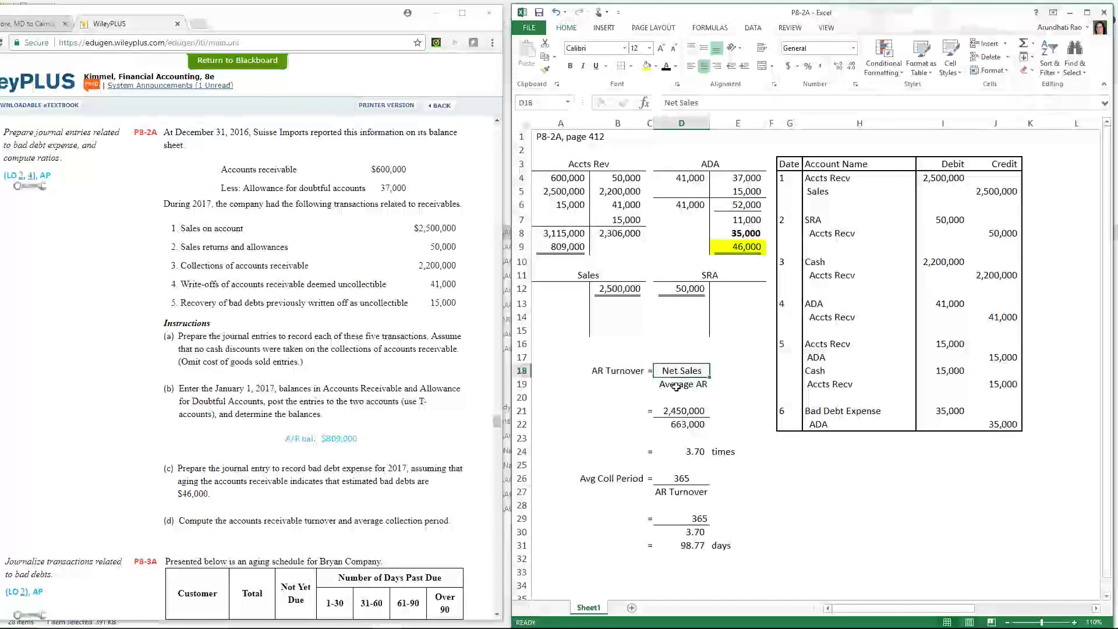
{"action": "left_click", "coordinate": [677, 386]}
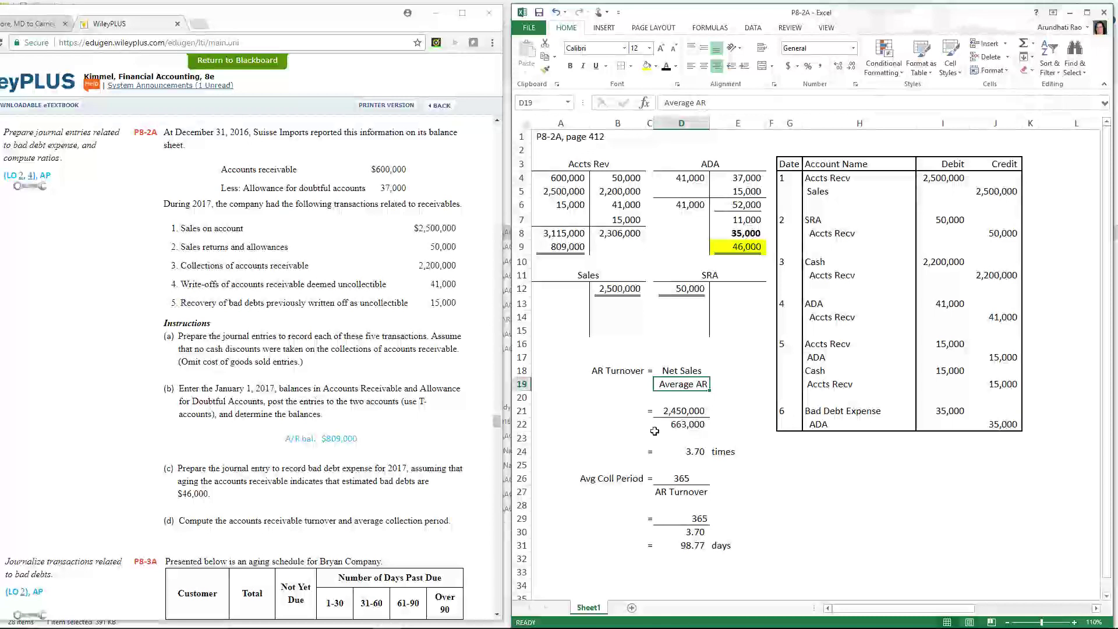
{"action": "left_click", "coordinate": [619, 294]}
{"action": "left_click", "coordinate": [690, 291]}
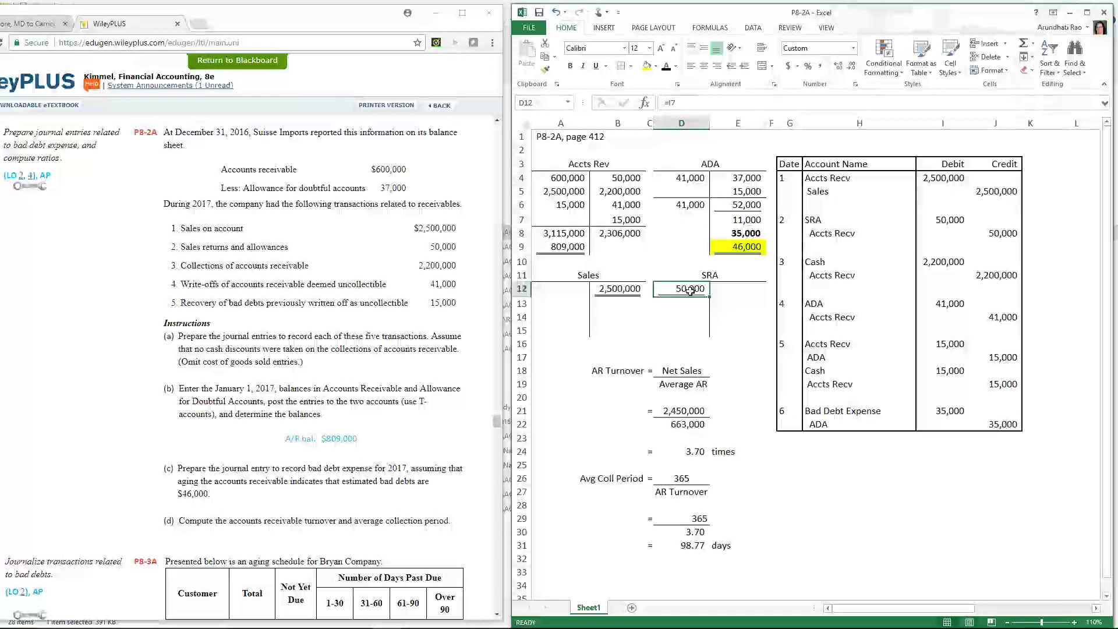
{"action": "left_click", "coordinate": [679, 409]}
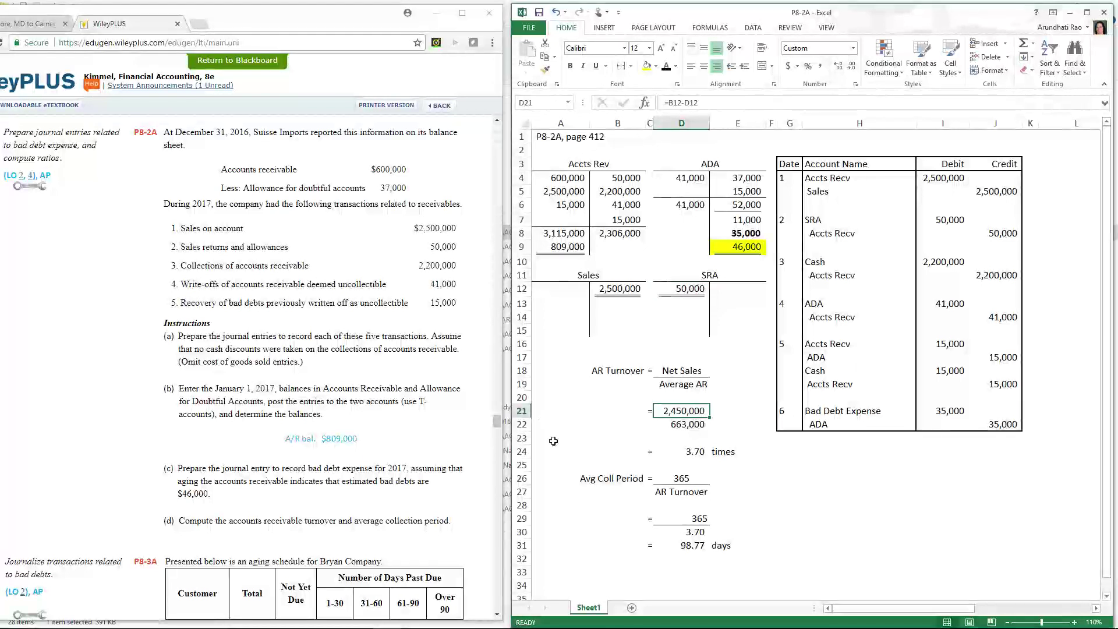
{"action": "left_click", "coordinate": [695, 391]}
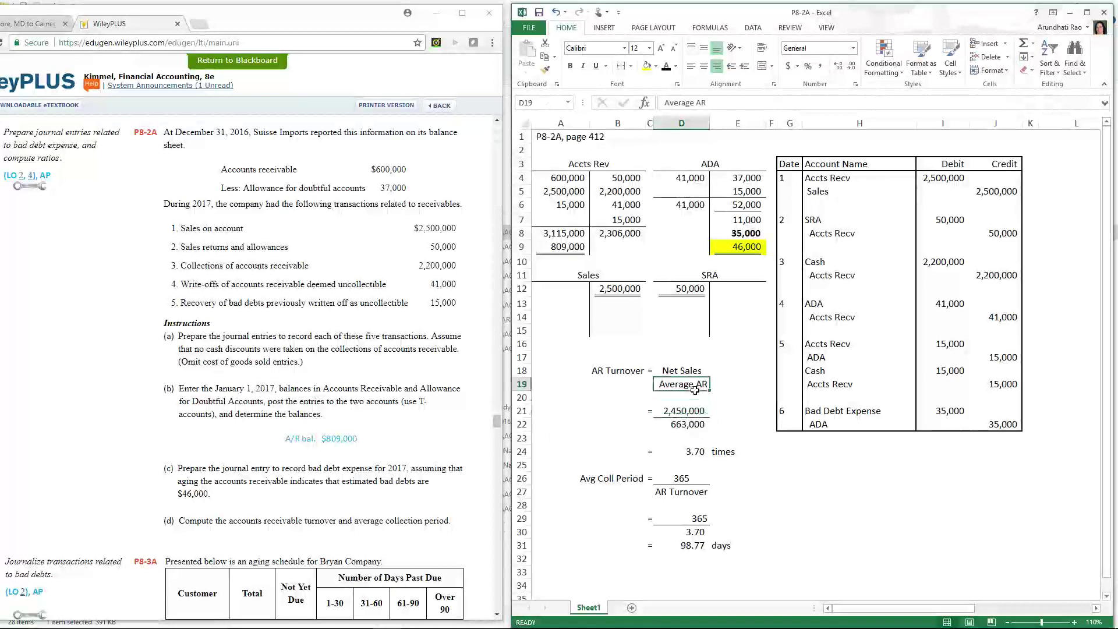
Shade the 600,000 opening AR and 37,000 opening ADA balances blue.
{"action": "left_click", "coordinate": [574, 180]}
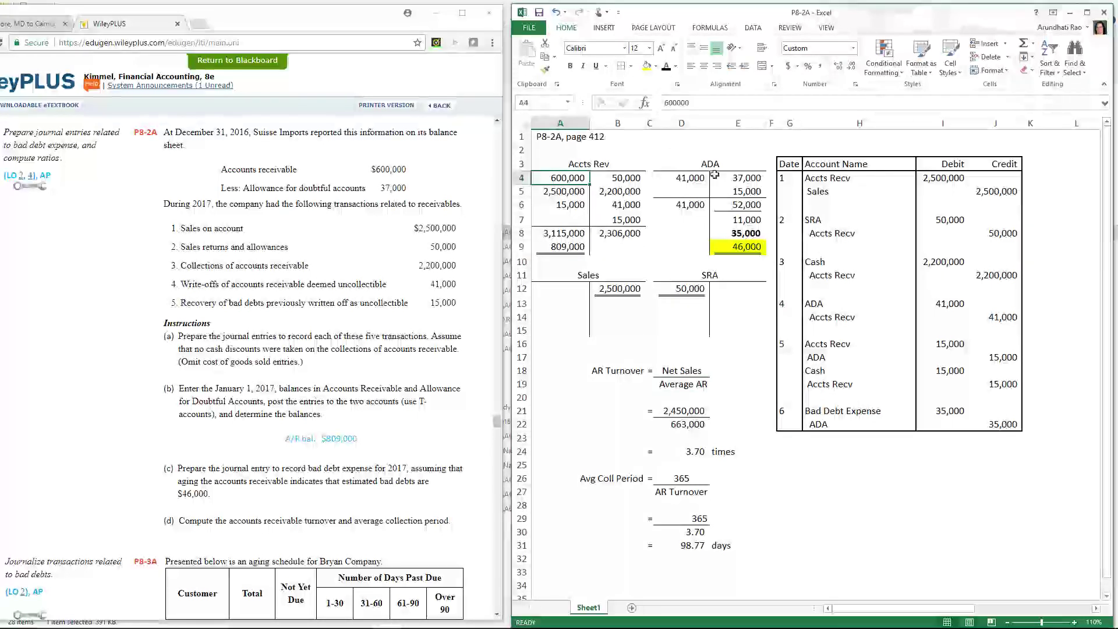
{"action": "left_click", "coordinate": [656, 67]}
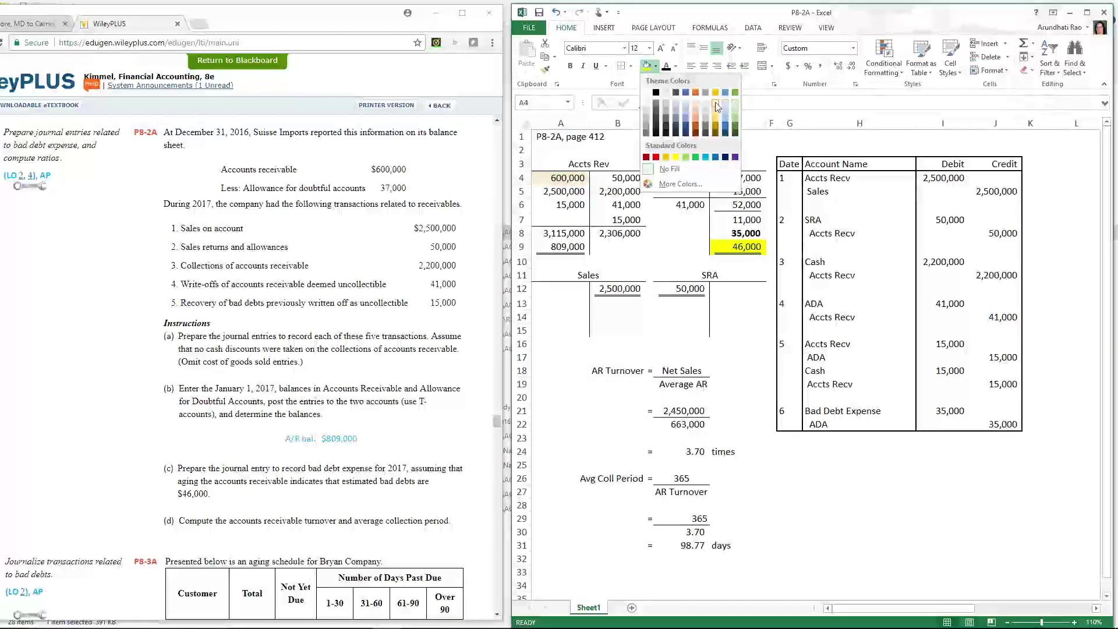
{"action": "left_click", "coordinate": [686, 124]}
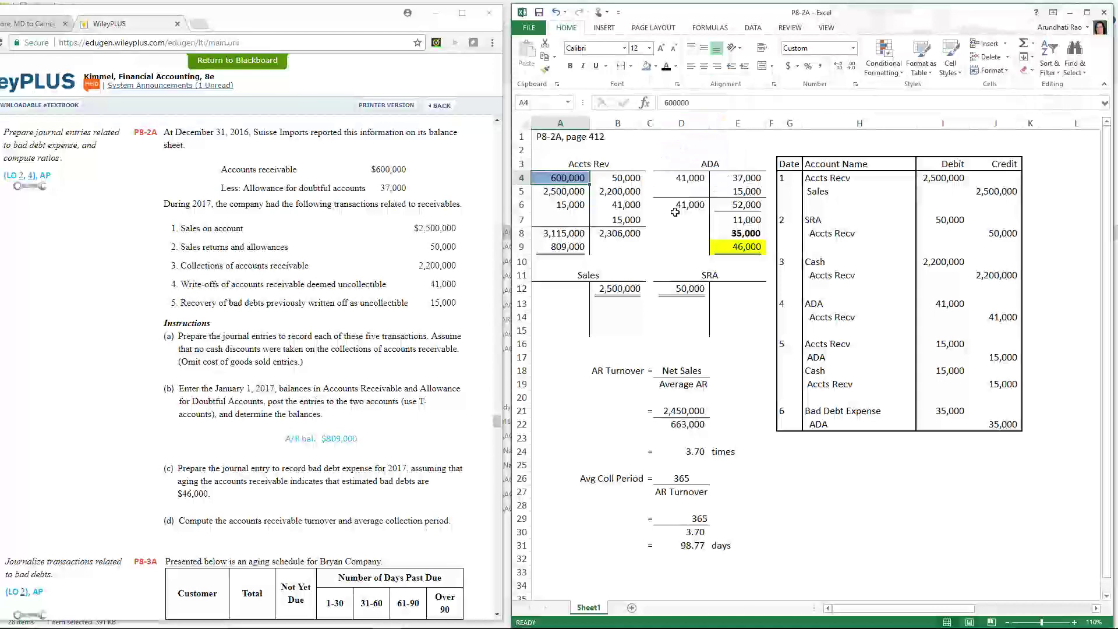
{"action": "left_click", "coordinate": [738, 182]}
{"action": "left_click", "coordinate": [646, 67]}
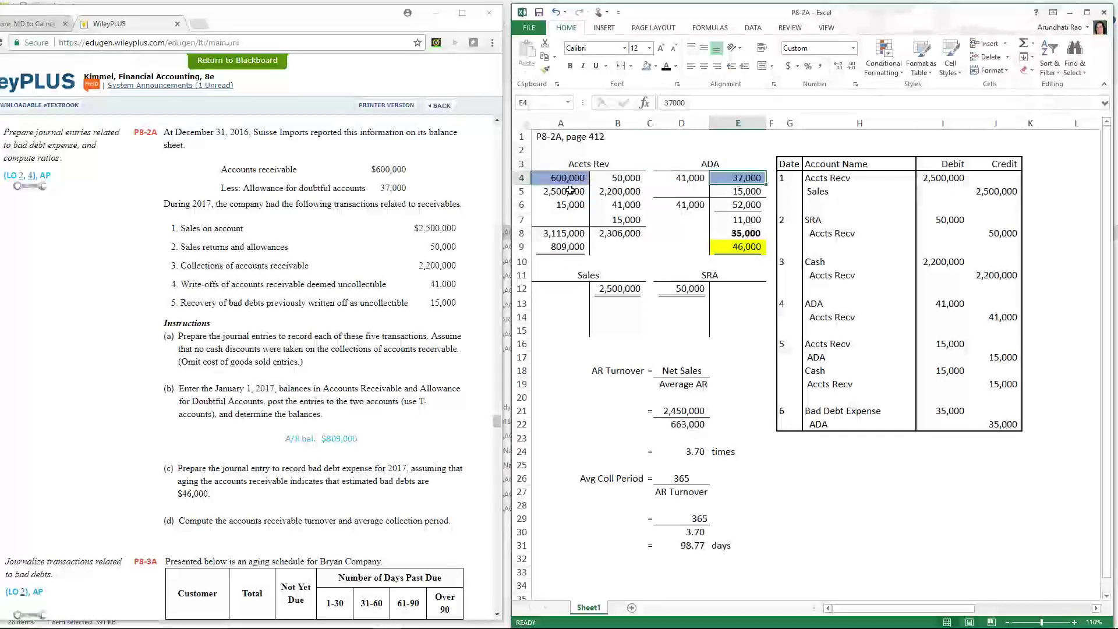
{"action": "left_click", "coordinate": [572, 184]}
{"action": "left_click", "coordinate": [744, 184]}
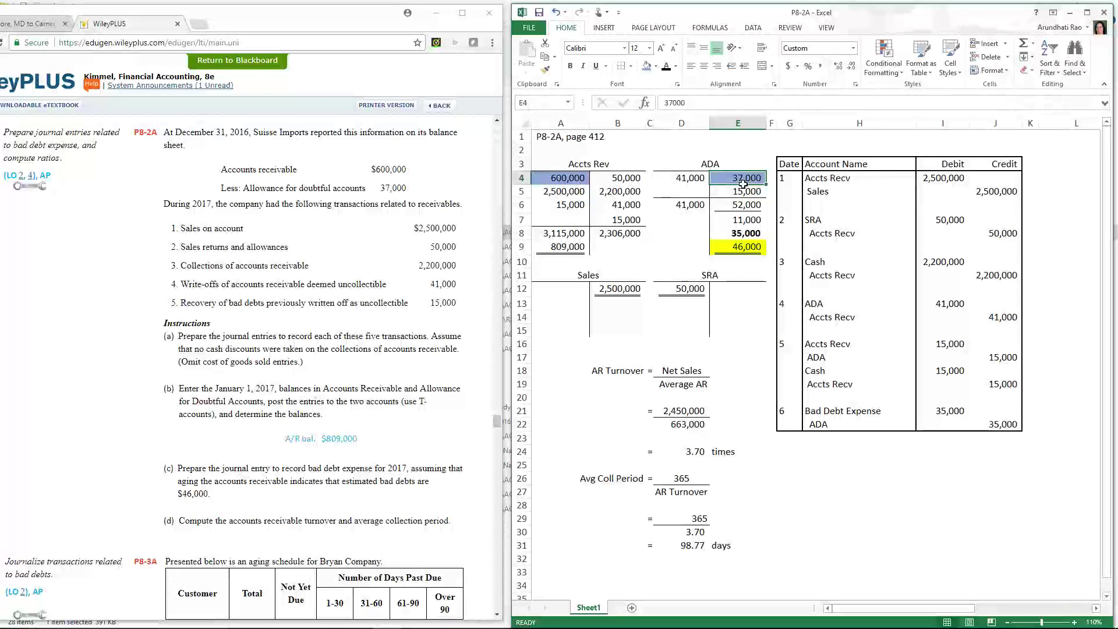
{"action": "left_click", "coordinate": [655, 65]}
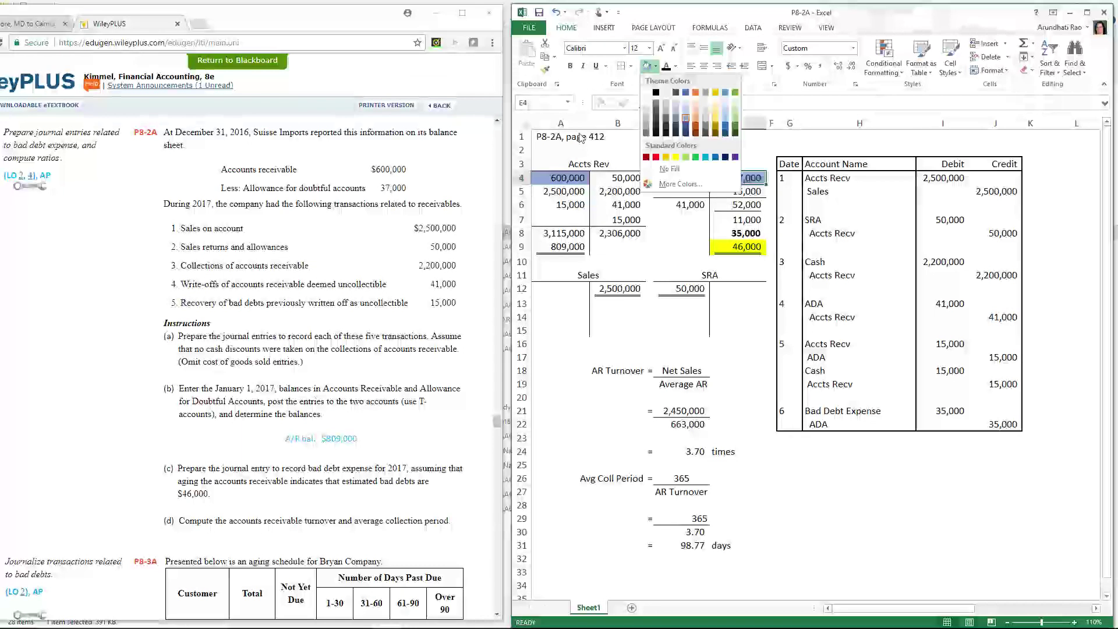
{"action": "key", "text": "Escape"}
Fill the 809,000 AR and 46,000 ADA ending balances light green.
{"action": "left_click", "coordinate": [571, 247]}
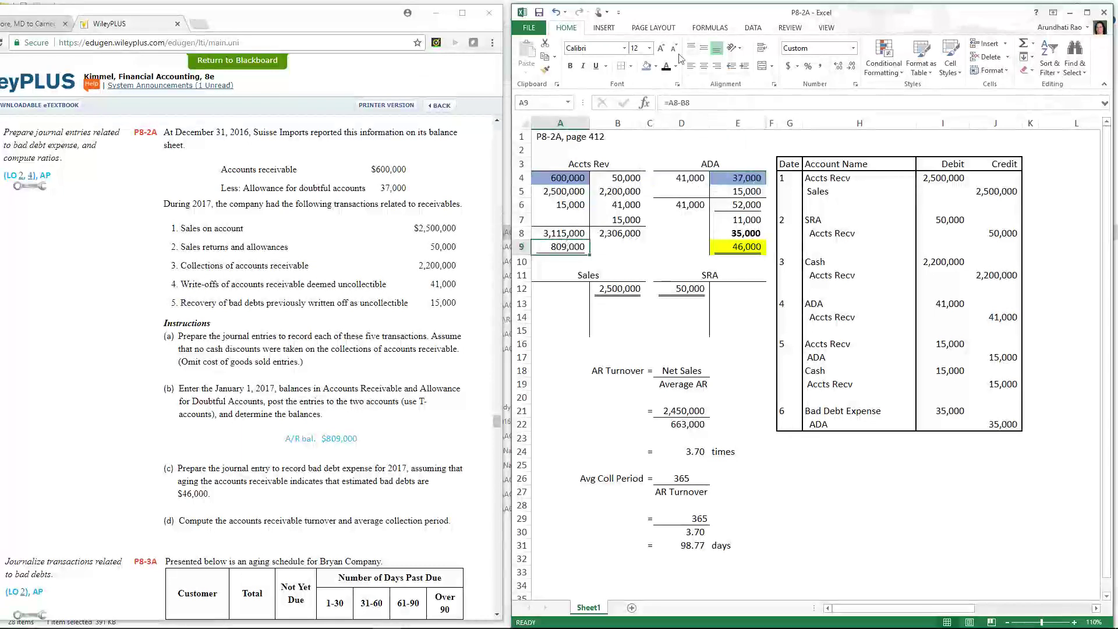
{"action": "left_click", "coordinate": [656, 66]}
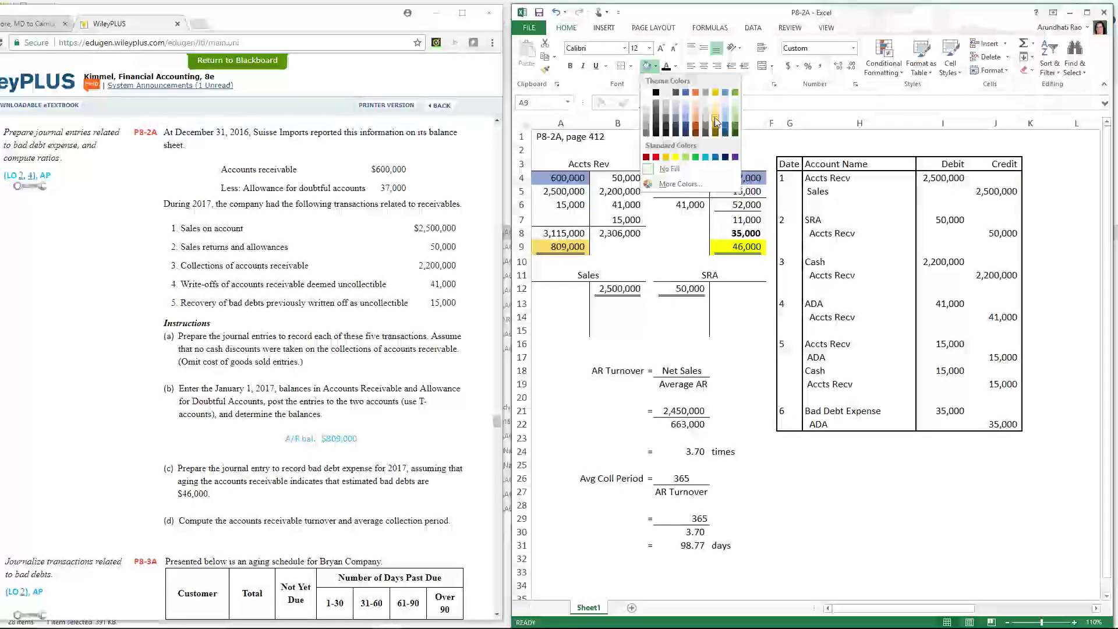
{"action": "left_click", "coordinate": [735, 120]}
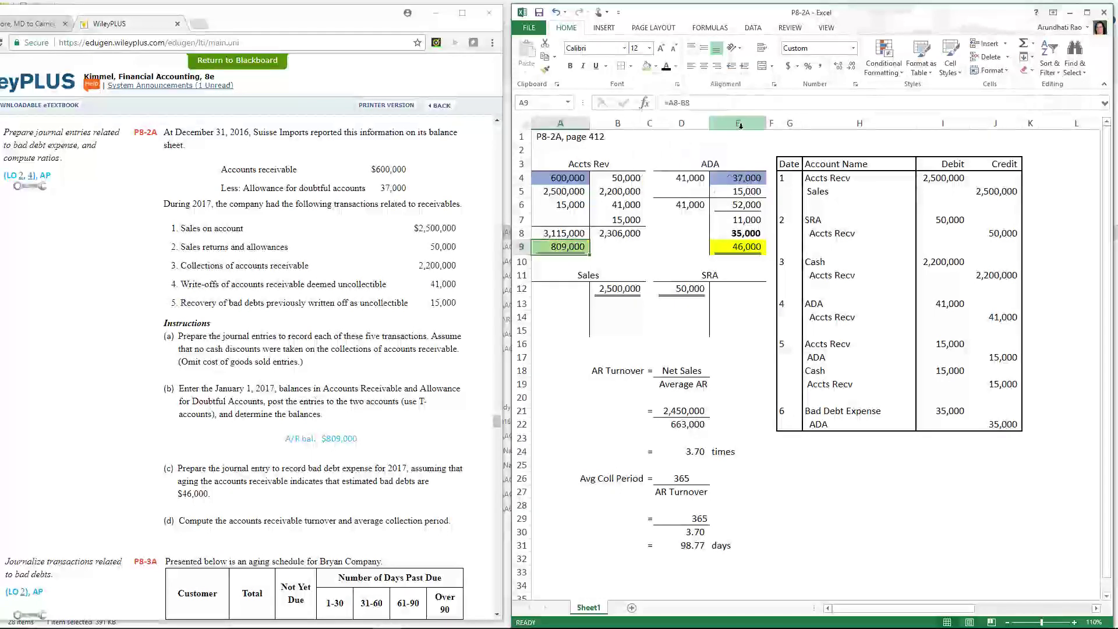
{"action": "left_click", "coordinate": [748, 250]}
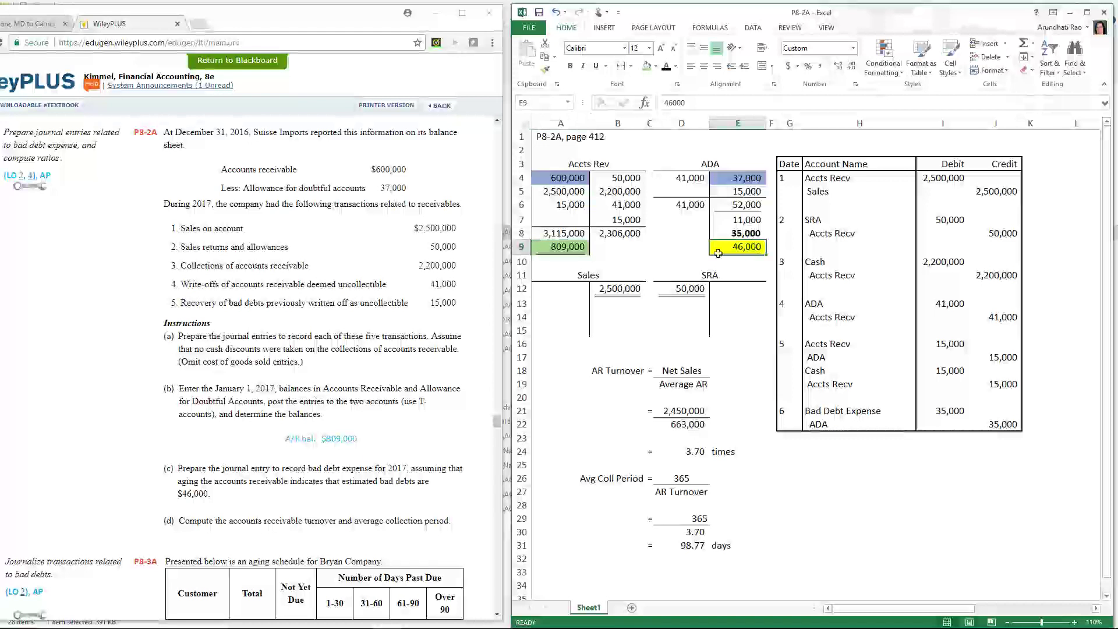
{"action": "left_click", "coordinate": [646, 66]}
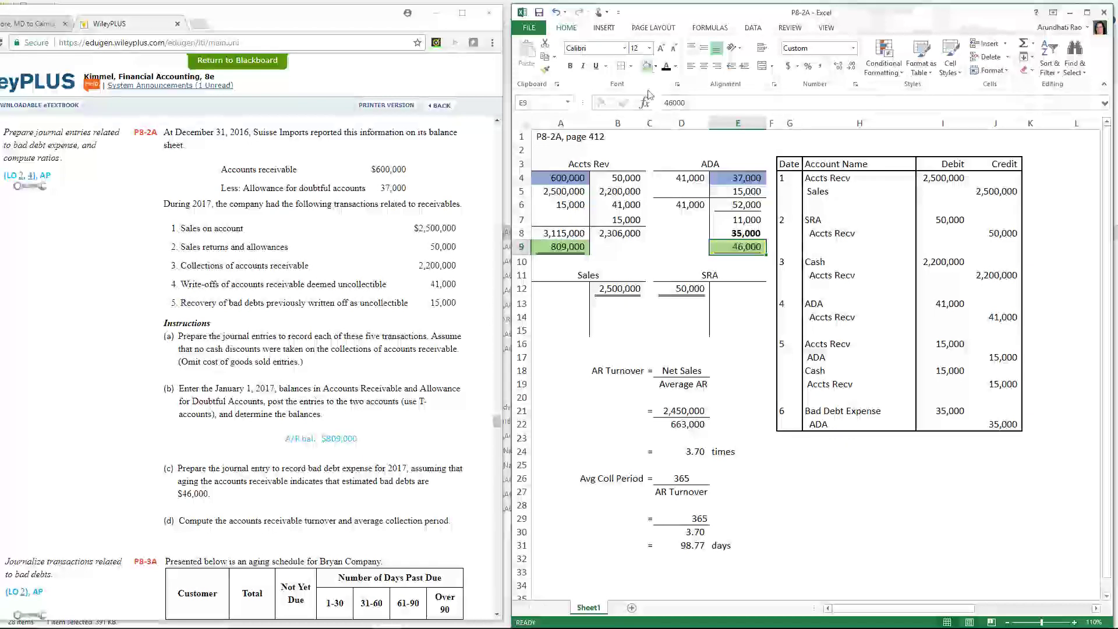
{"action": "left_click", "coordinate": [563, 252]}
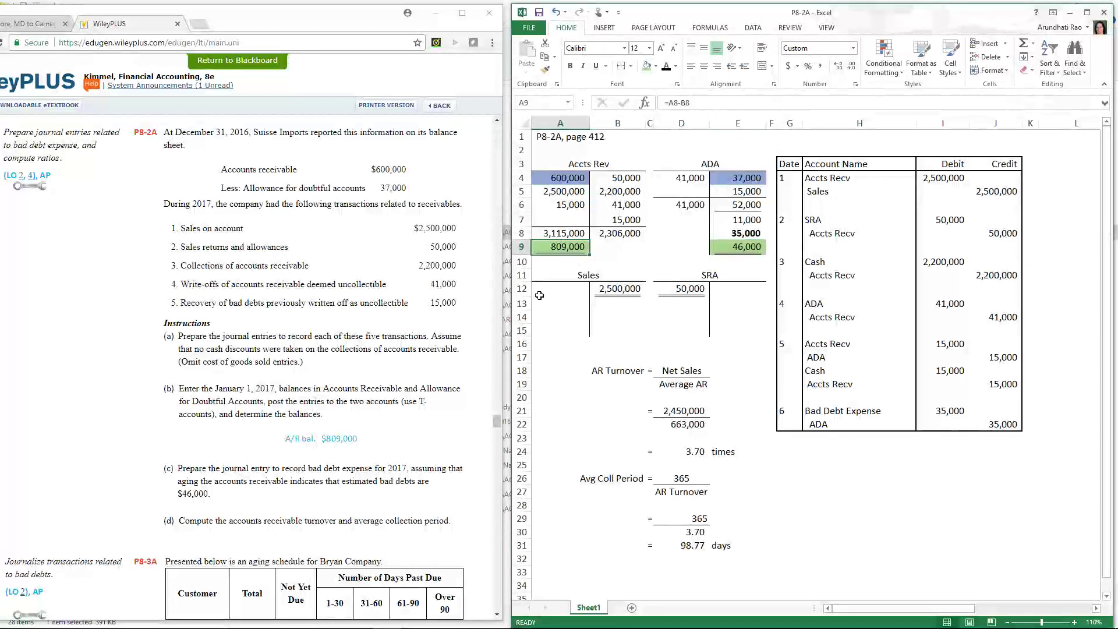
{"action": "left_click", "coordinate": [732, 253]}
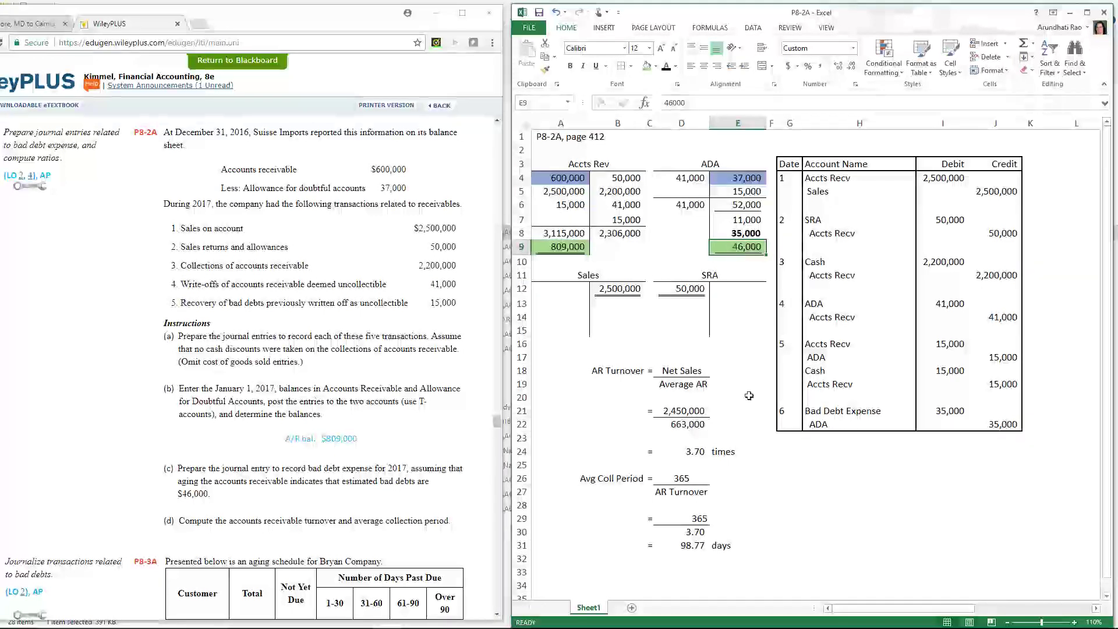
In H25:H27, link 600,000 less 37,000 and AutoSum to 563,000 beginning net receivables.
{"action": "left_click", "coordinate": [792, 464]}
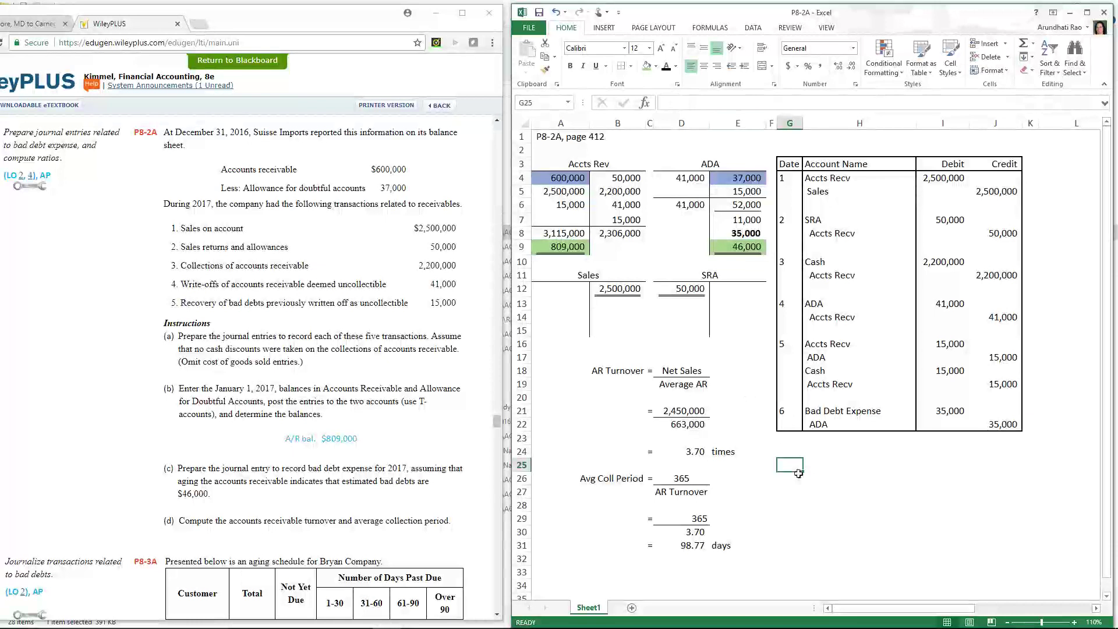
{"action": "left_click", "coordinate": [826, 470]}
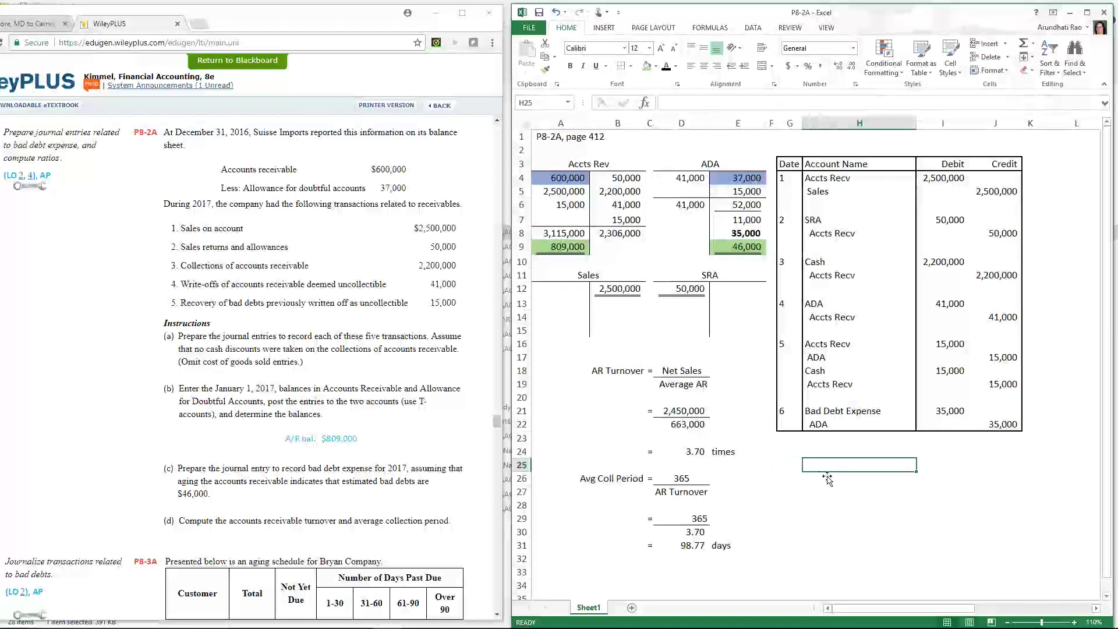
{"action": "type", "text": "="}
{"action": "left_click", "coordinate": [574, 181]}
{"action": "key", "text": "Return"}
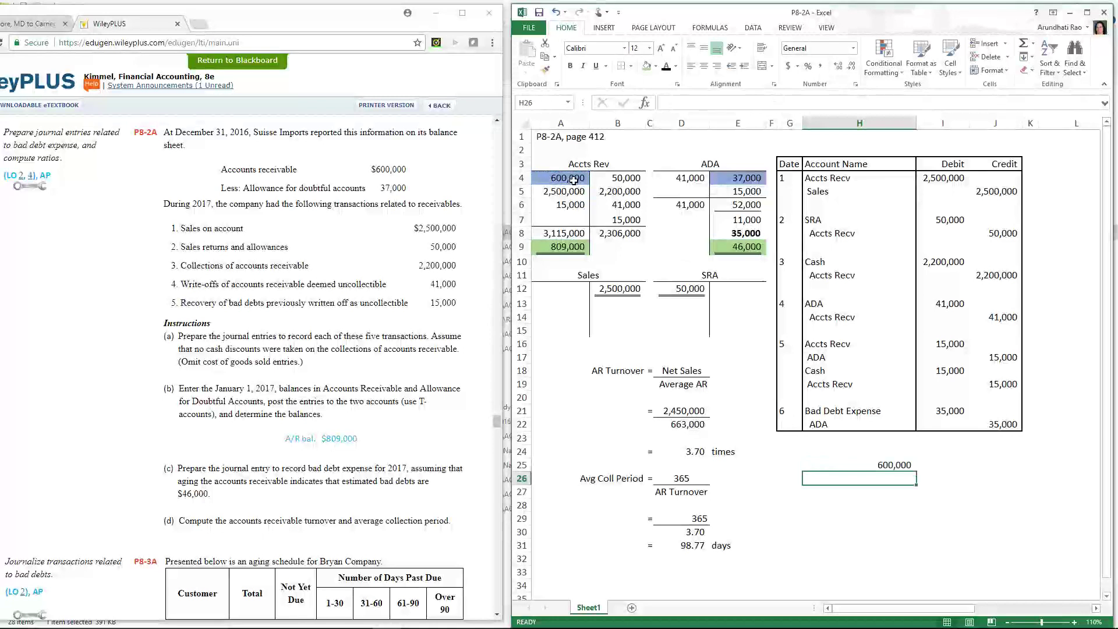
{"action": "type", "text": "=-"}
{"action": "left_click", "coordinate": [737, 180]}
{"action": "key", "text": "Return"}
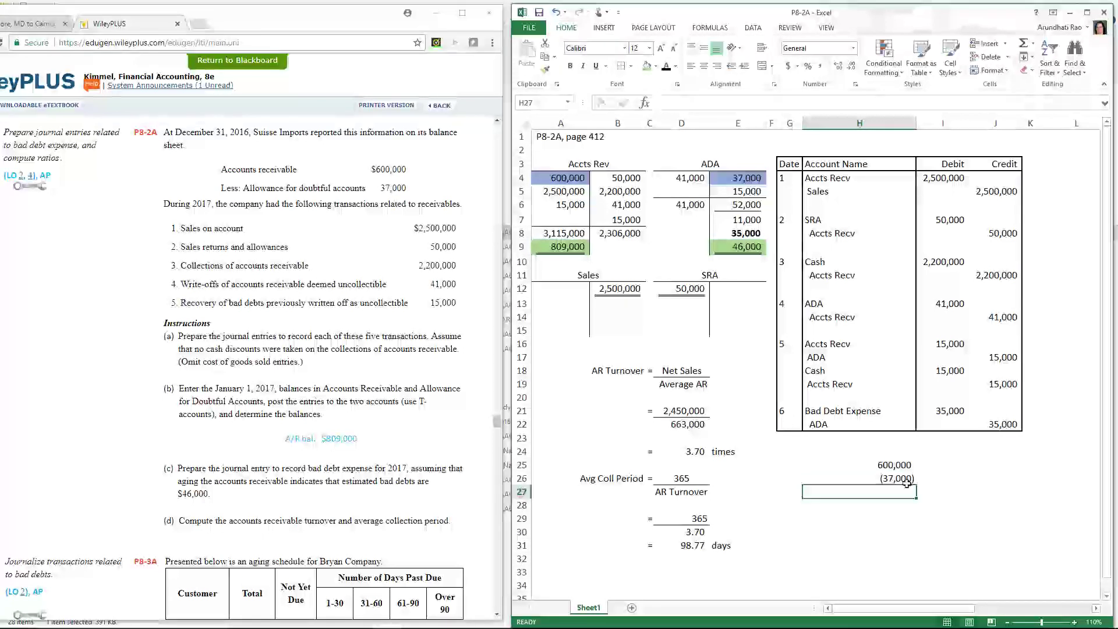
{"action": "left_click_drag", "start_coordinate": [902, 467], "coordinate": [903, 495]}
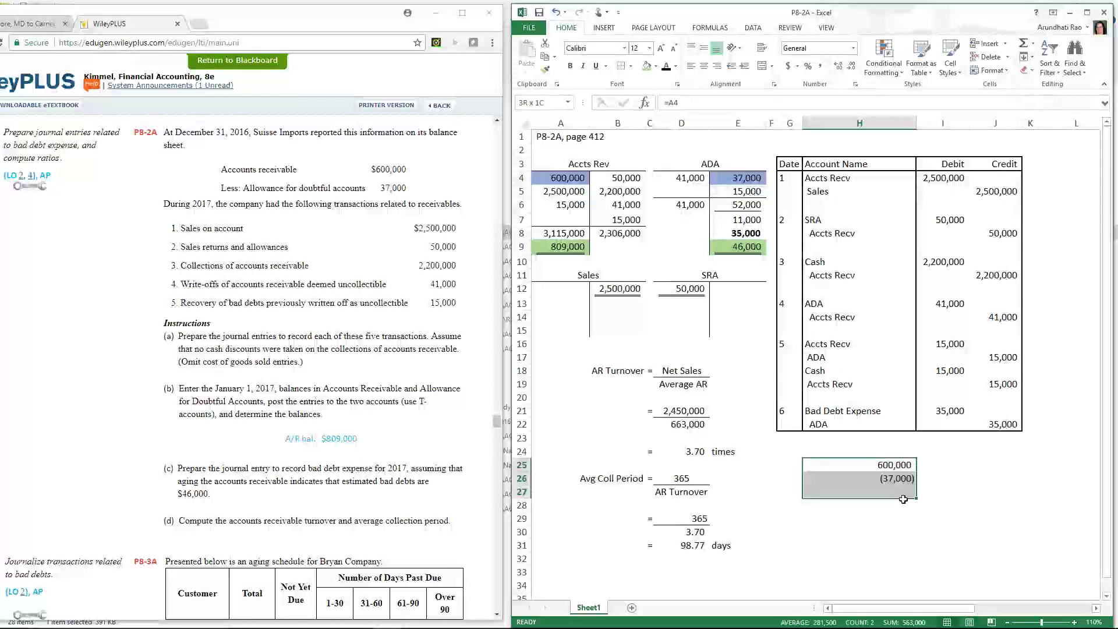
{"action": "left_click", "coordinate": [1023, 45]}
In I25:I27, link 809,000 less 46,000 and AutoSum to 763,000 ending net receivables.
{"action": "left_click", "coordinate": [946, 467]}
{"action": "type", "text": "="}
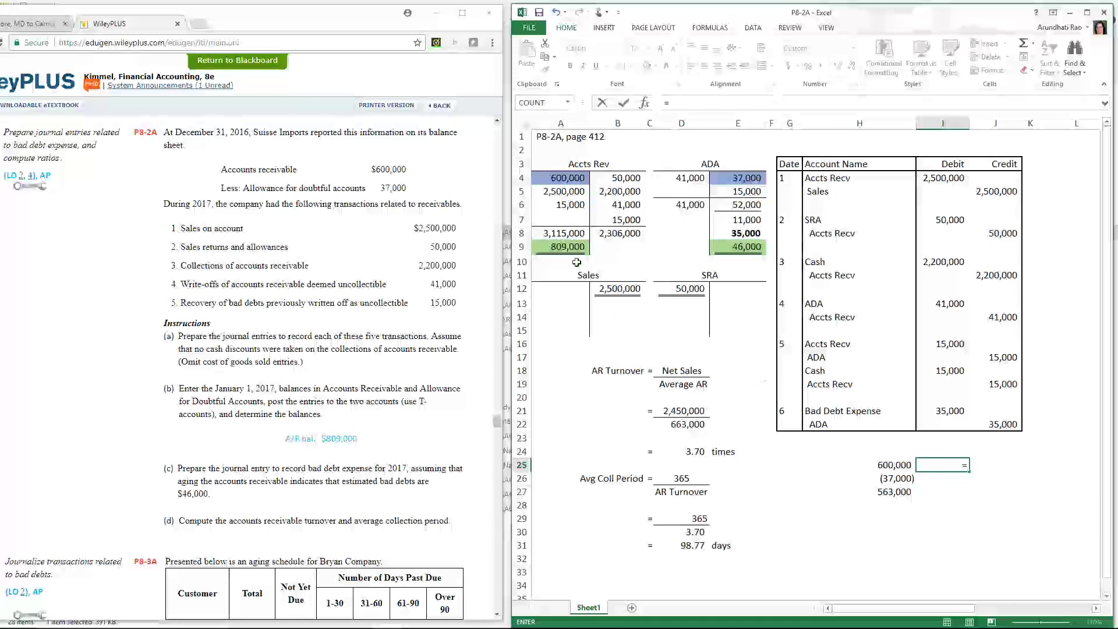
{"action": "left_click", "coordinate": [577, 247]}
{"action": "key", "text": "Return"}
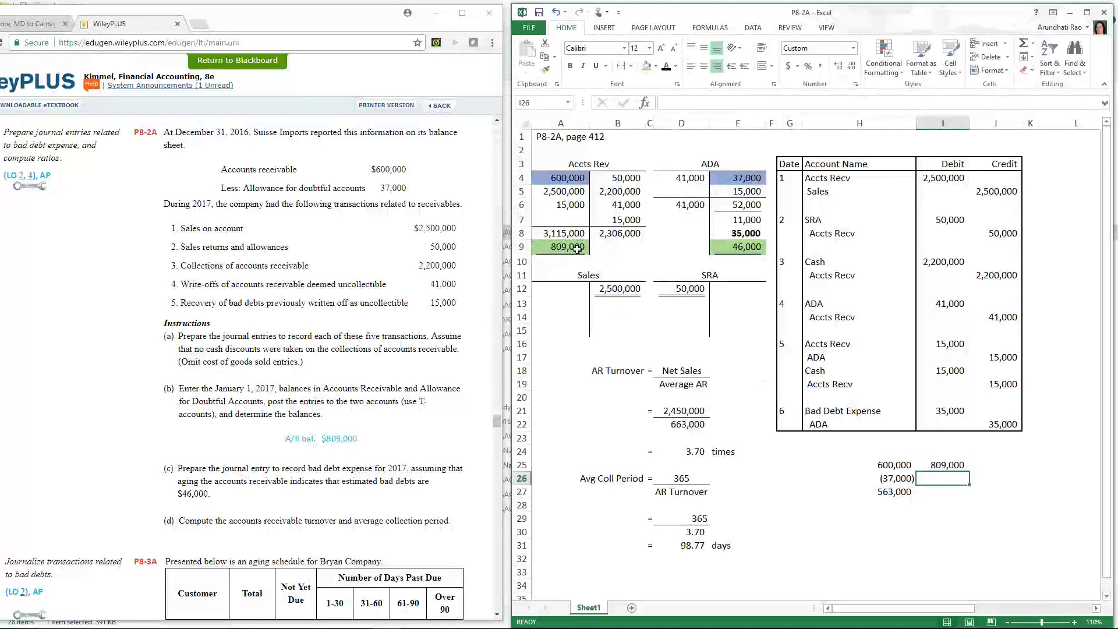
{"action": "type", "text": "=-"}
{"action": "left_click", "coordinate": [754, 247]}
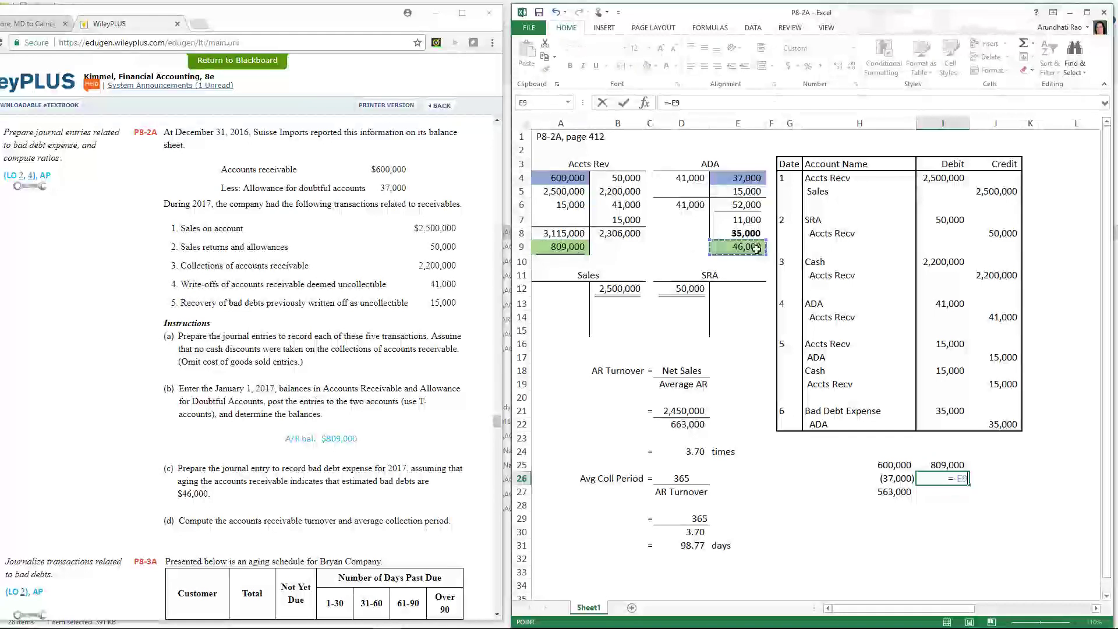
{"action": "key", "text": "Return"}
{"action": "left_click_drag", "start_coordinate": [944, 465], "coordinate": [948, 492]}
{"action": "left_click", "coordinate": [1023, 43]}
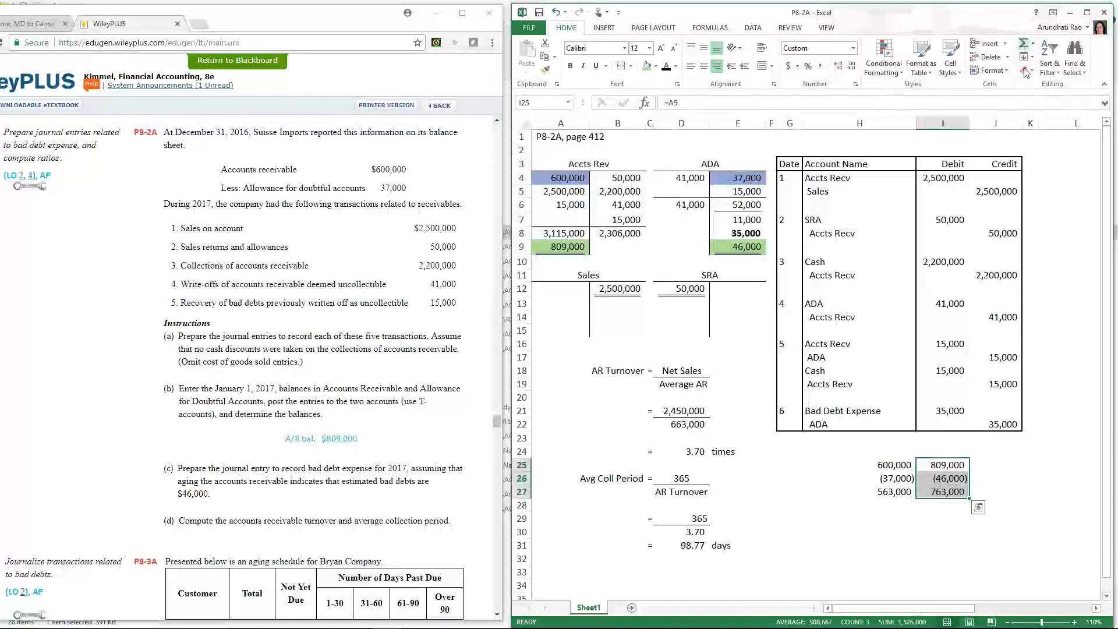
{"action": "left_click", "coordinate": [896, 496]}
{"action": "left_click", "coordinate": [959, 493]}
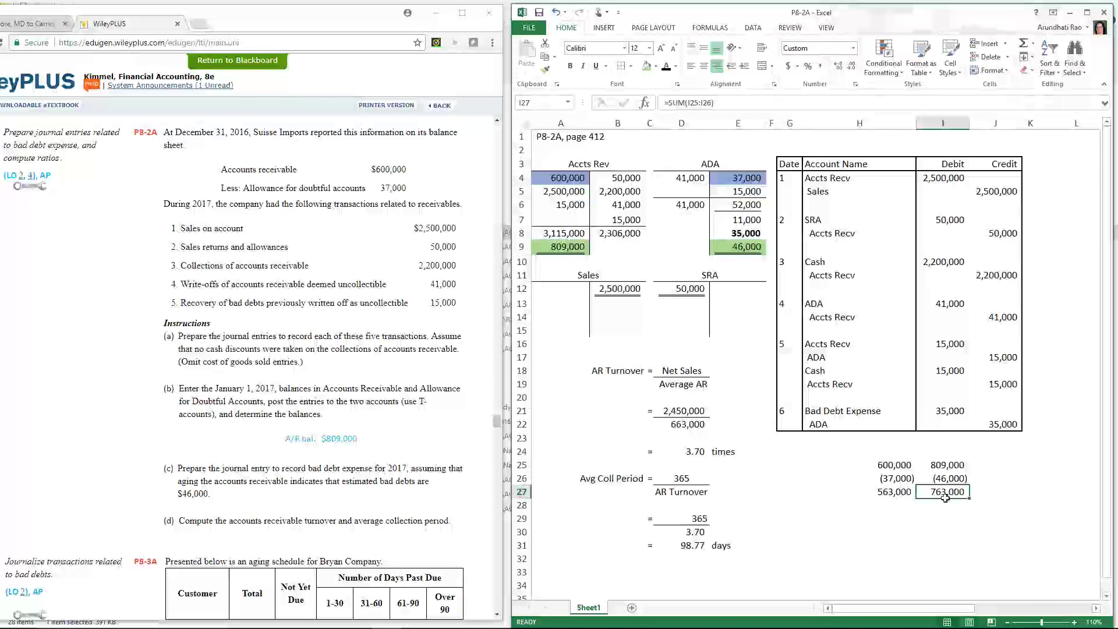
{"action": "left_click", "coordinate": [696, 431]}
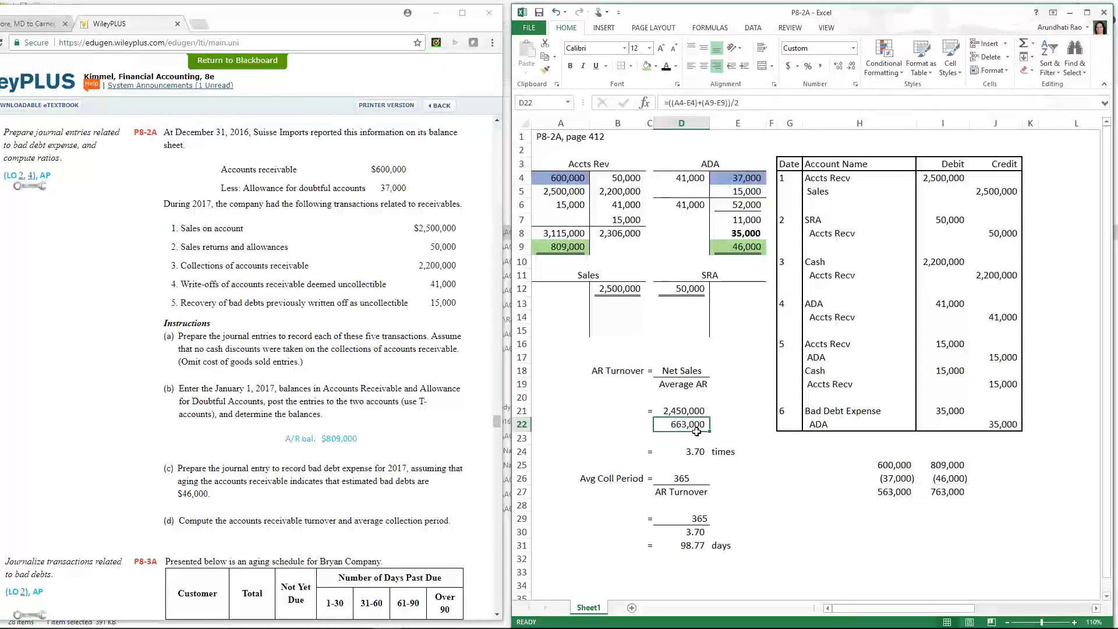
{"action": "key", "text": "Up"}
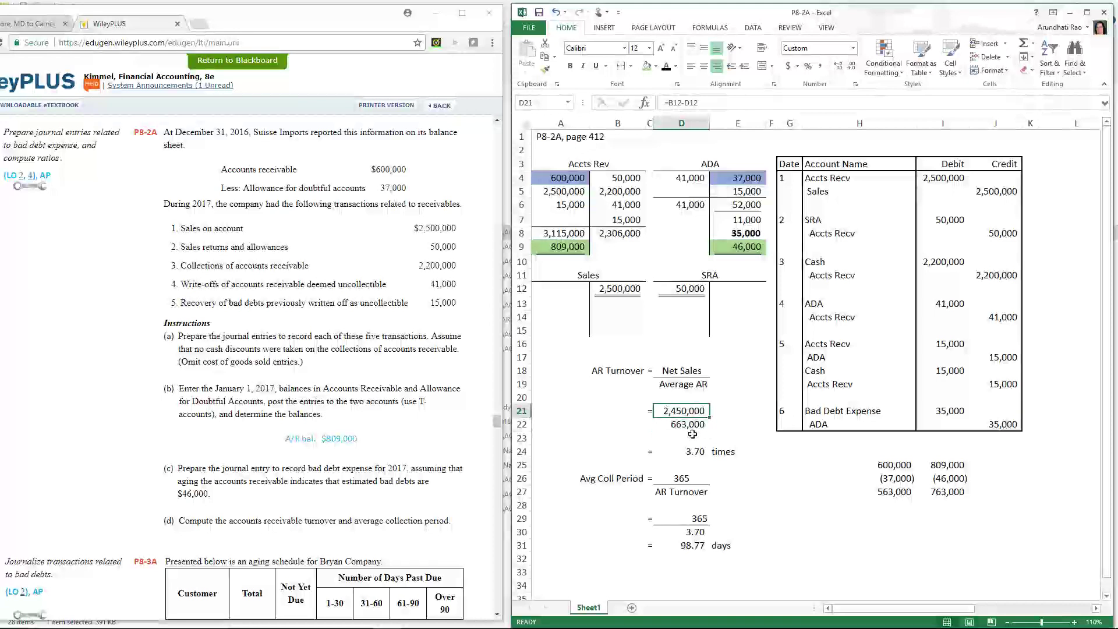
{"action": "key", "text": "Down"}
{"action": "key", "text": "Down"}
{"action": "key", "text": "Down"}
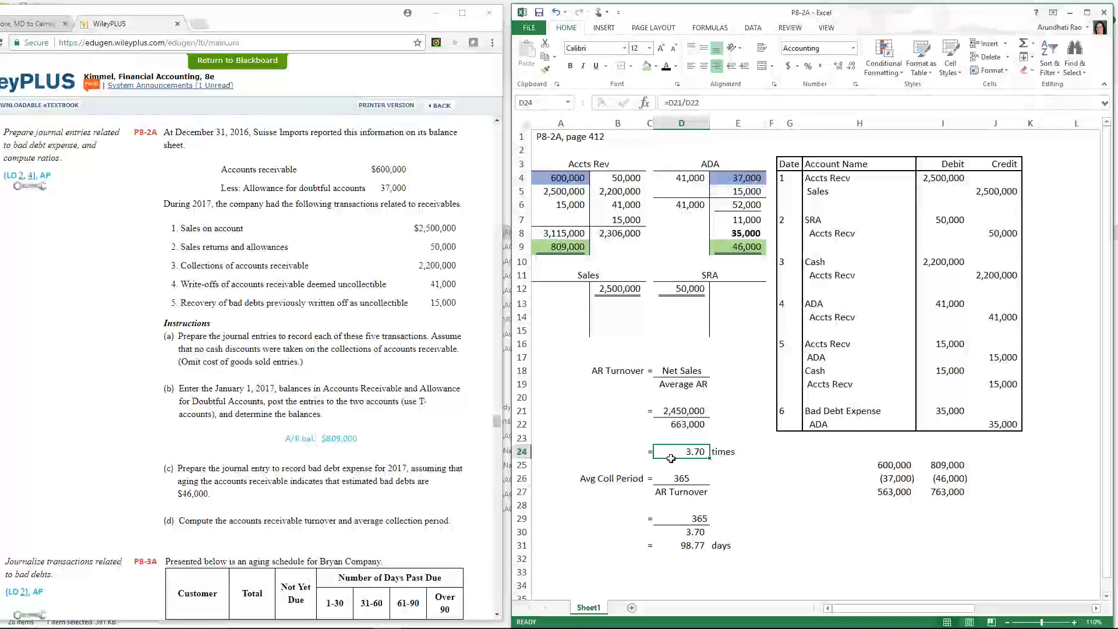
{"action": "left_click", "coordinate": [614, 376]}
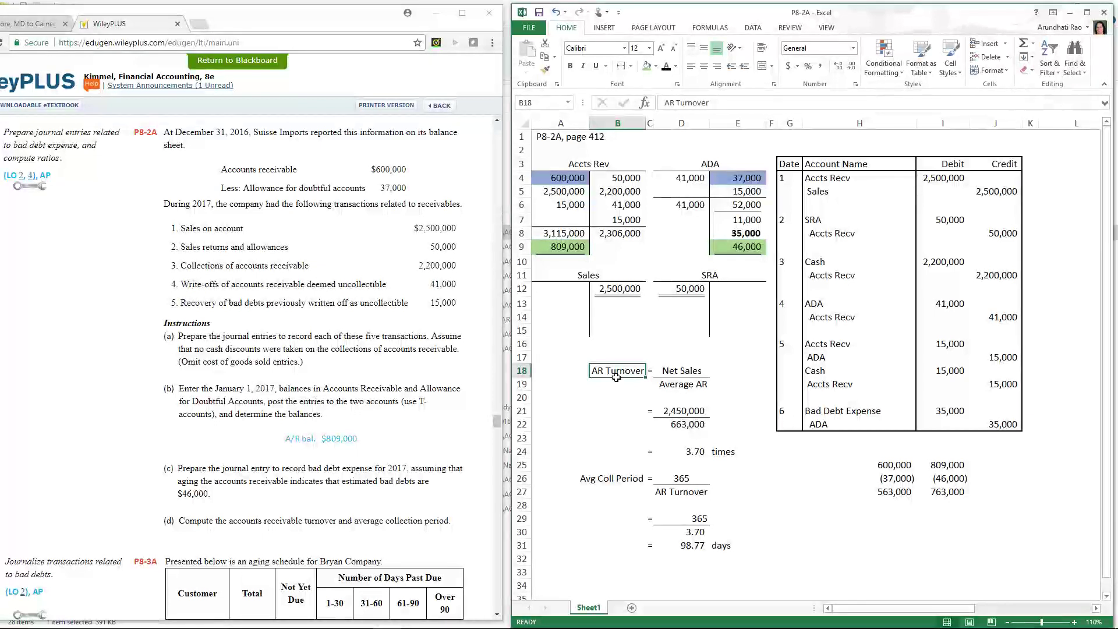
{"action": "left_click", "coordinate": [618, 478]}
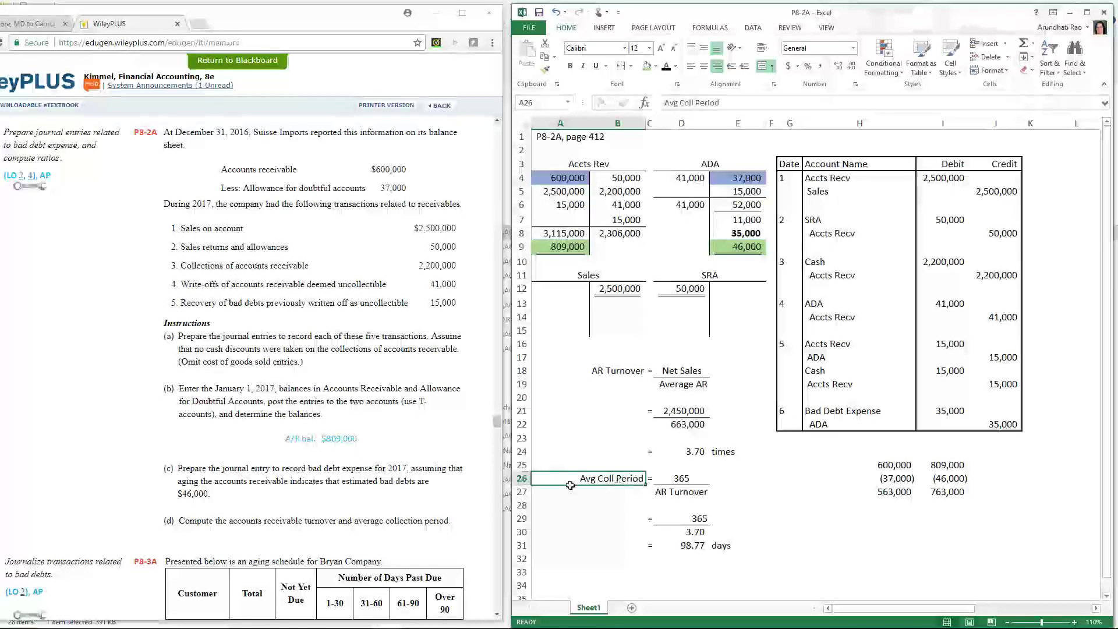
{"action": "left_click", "coordinate": [701, 479]}
{"action": "left_click", "coordinate": [703, 493]}
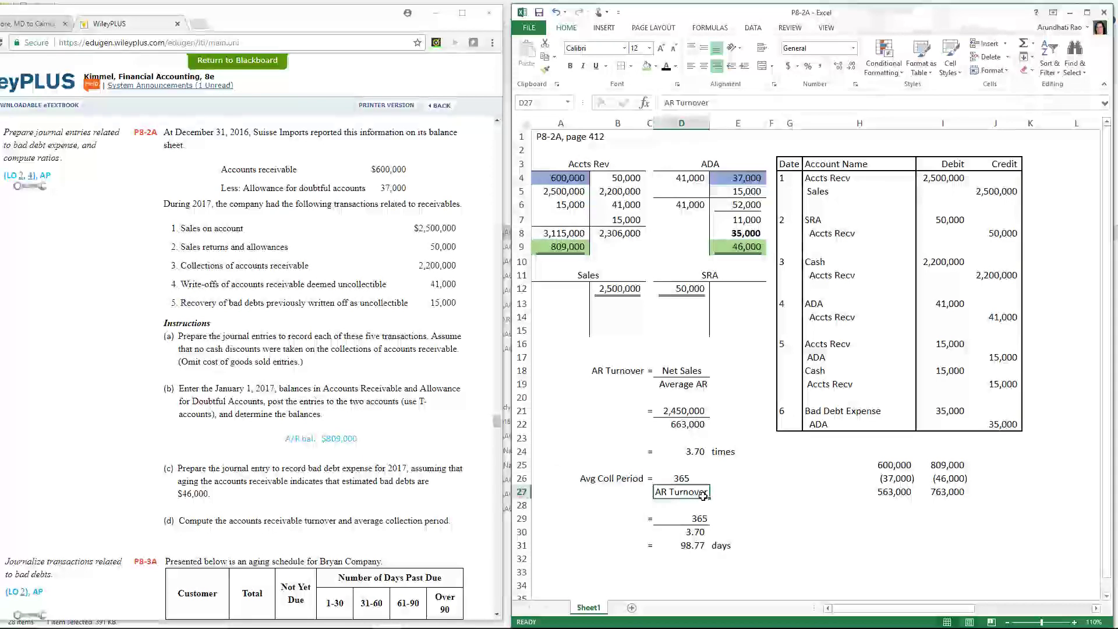
{"action": "left_click", "coordinate": [698, 520]}
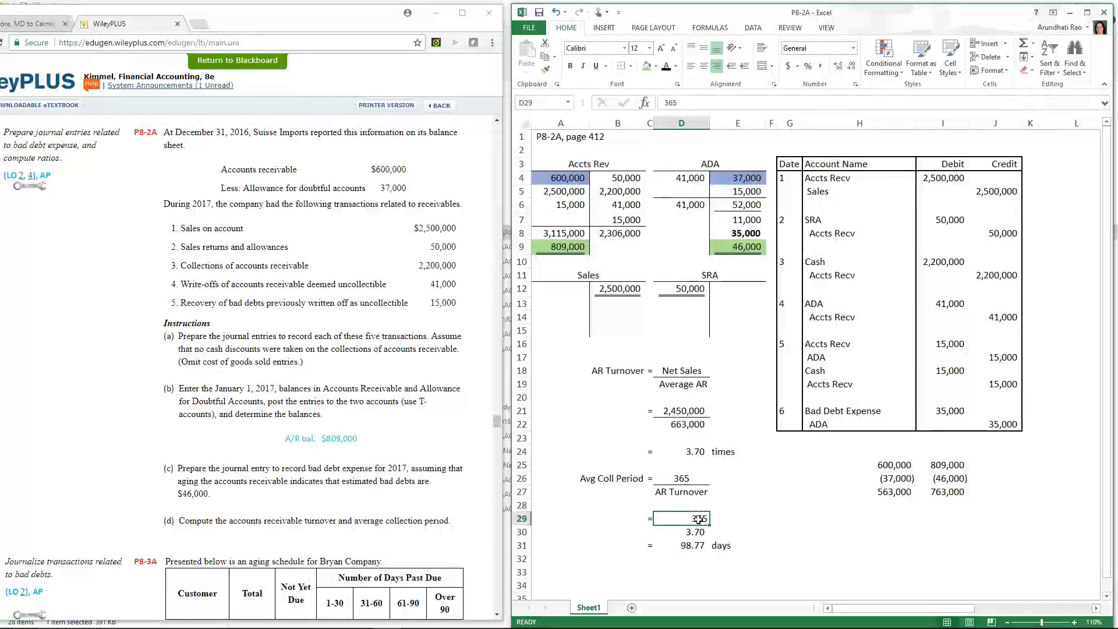
{"action": "left_click", "coordinate": [701, 454]}
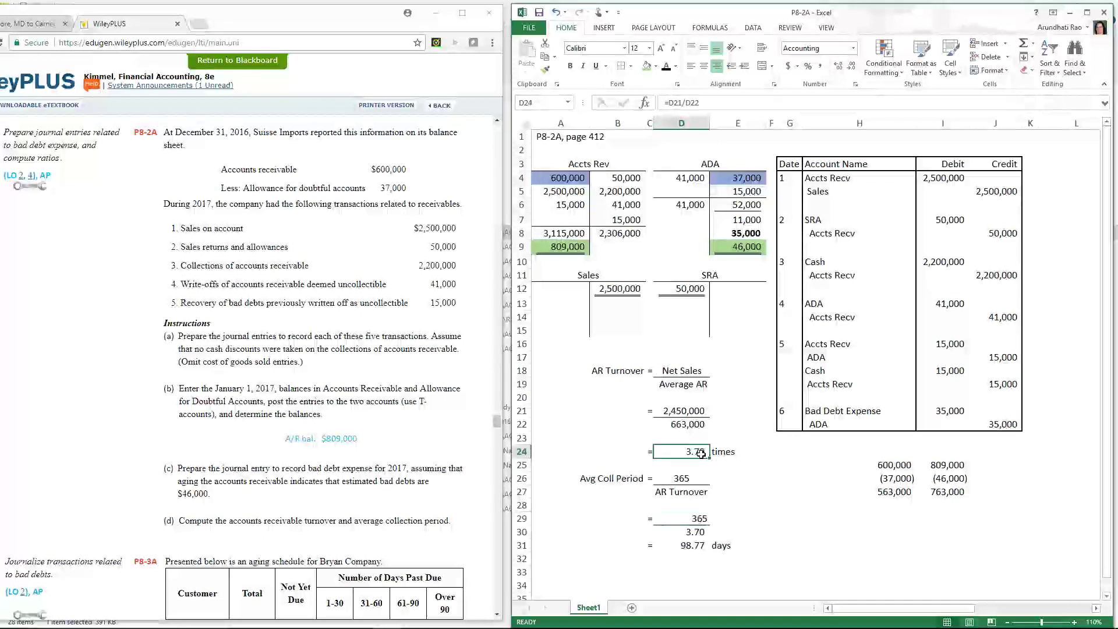
{"action": "left_click", "coordinate": [688, 551]}
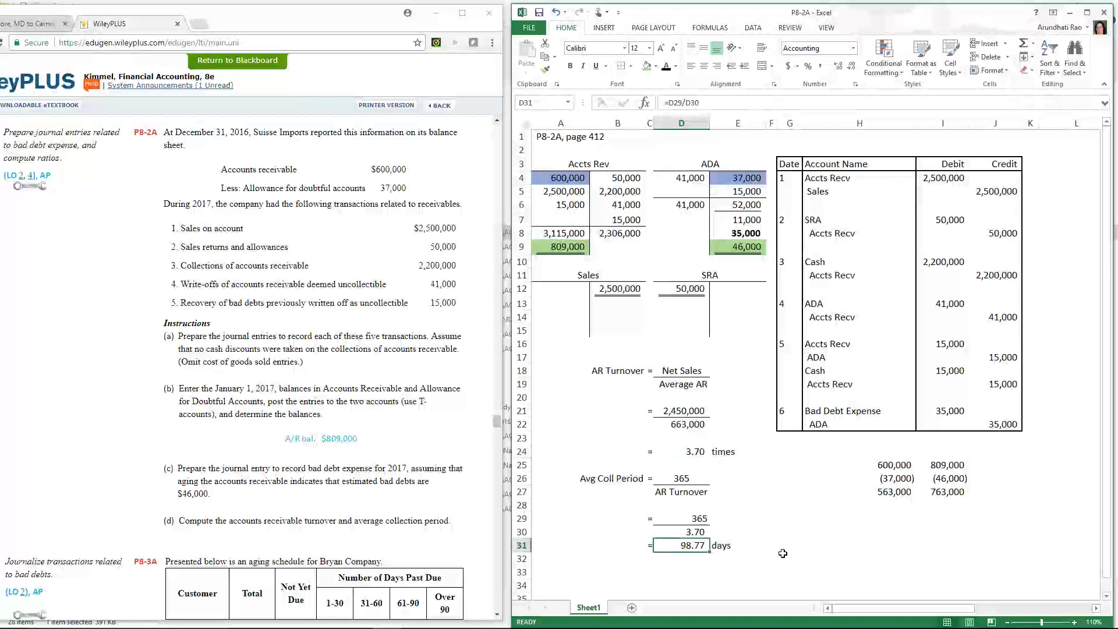